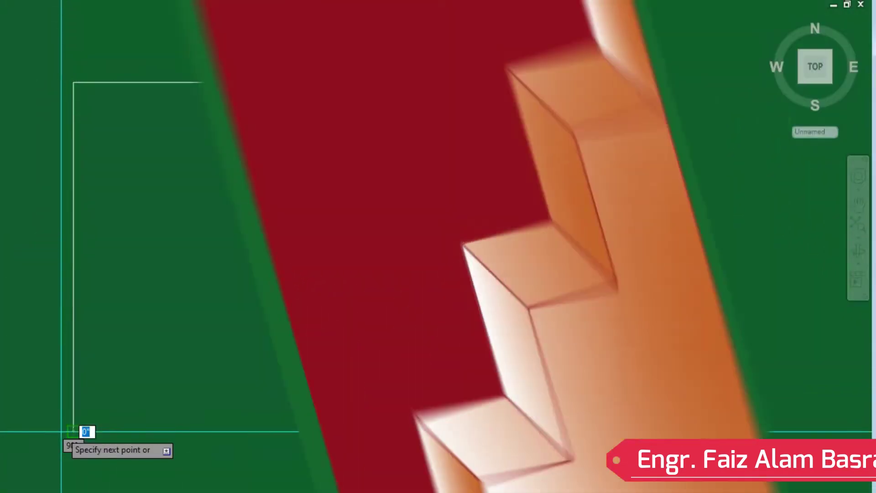
- Finish the horizontal top line and vertical left line meeting at the top-left corner
{"action": "right_click", "coordinate": [73, 434]}
{"action": "left_click", "coordinate": [98, 283]}
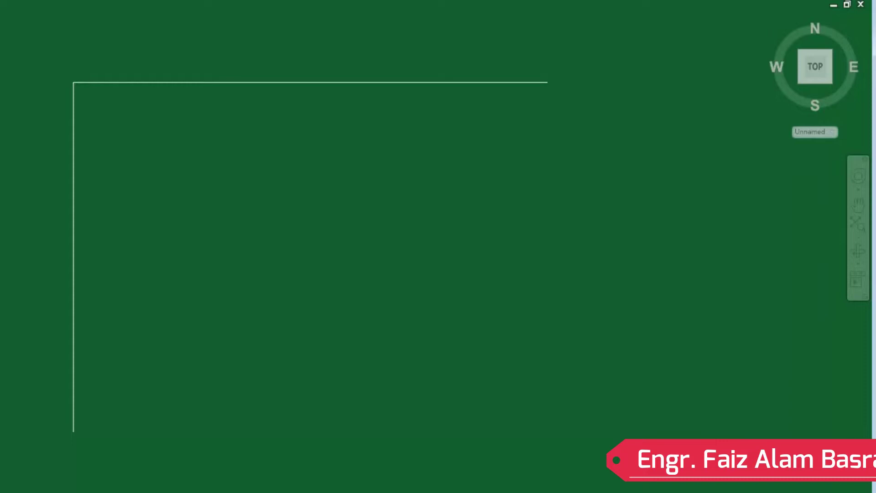
- Offset the vertical line rightward at 1'-6" spacing to make nine grid columns
{"action": "left_click", "coordinate": [74, 154]}
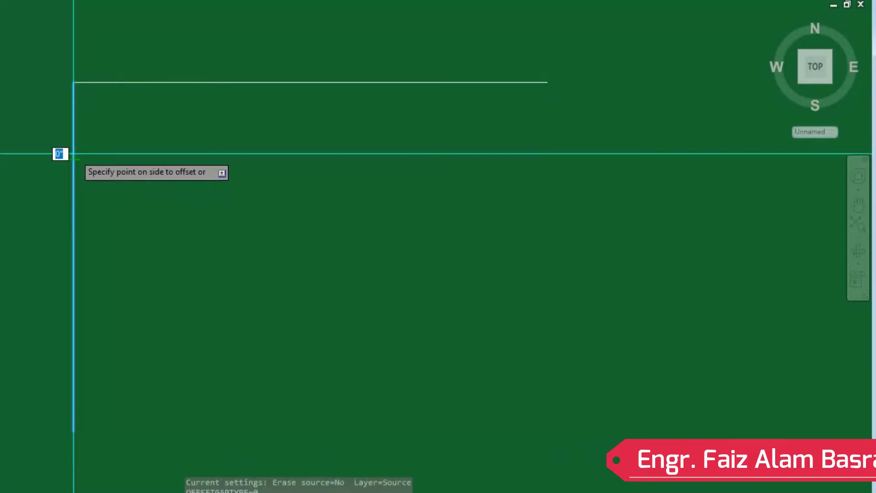
{"action": "left_click", "coordinate": [122, 158]}
{"action": "left_click", "coordinate": [175, 160]}
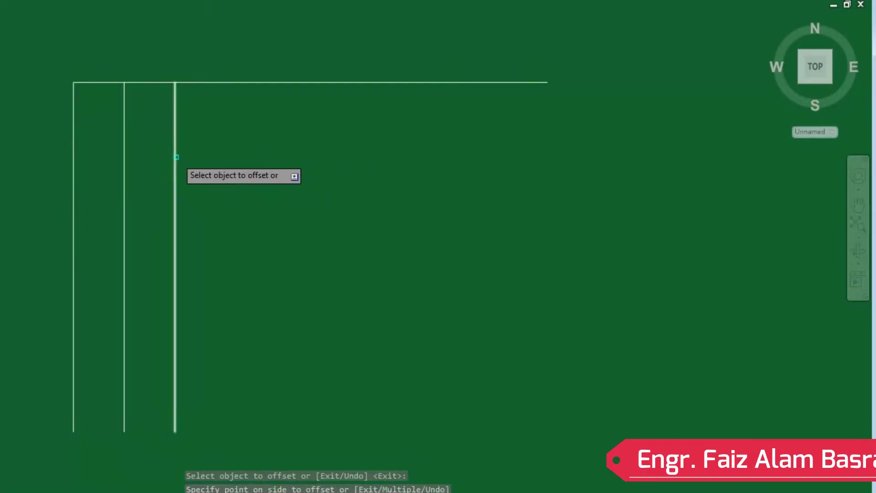
{"action": "left_click", "coordinate": [315, 151]}
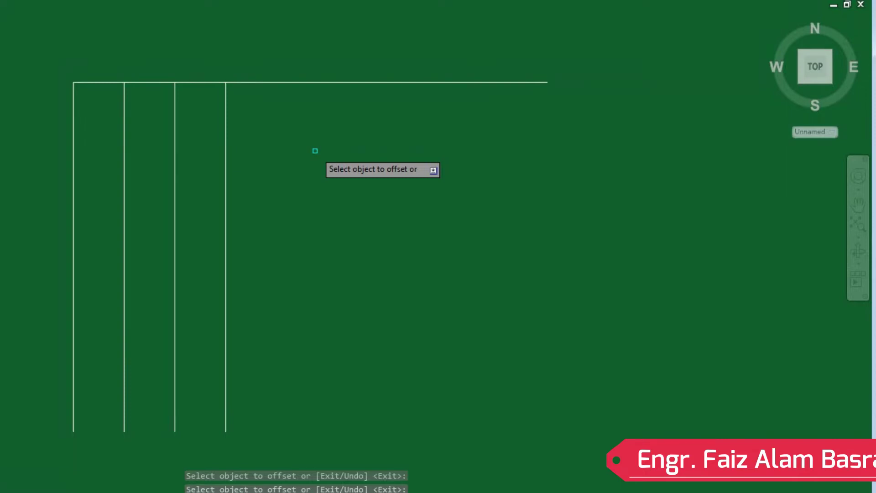
{"action": "left_click", "coordinate": [224, 189]}
{"action": "left_click", "coordinate": [306, 196]}
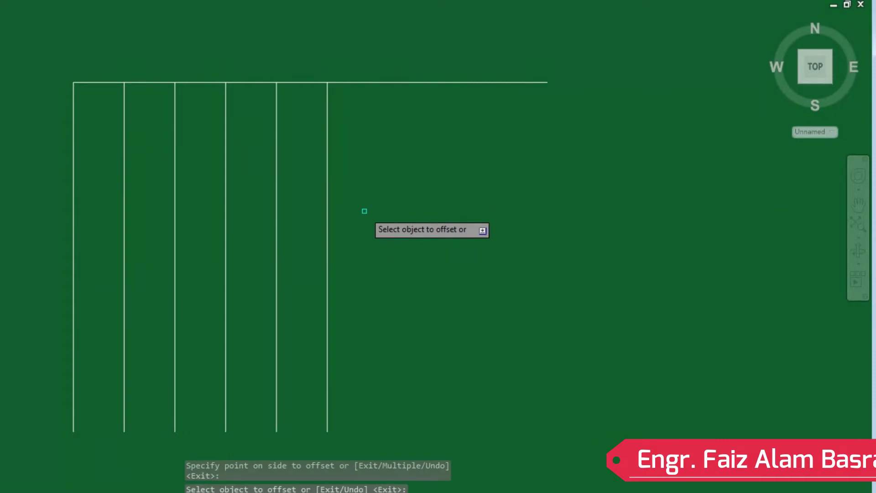
{"action": "left_click", "coordinate": [327, 219]}
{"action": "left_click", "coordinate": [351, 228]}
{"action": "left_click", "coordinate": [378, 232]}
{"action": "left_click", "coordinate": [411, 237]}
{"action": "left_click", "coordinate": [497, 241]}
{"action": "left_click", "coordinate": [481, 251]}
{"action": "left_click", "coordinate": [515, 249]}
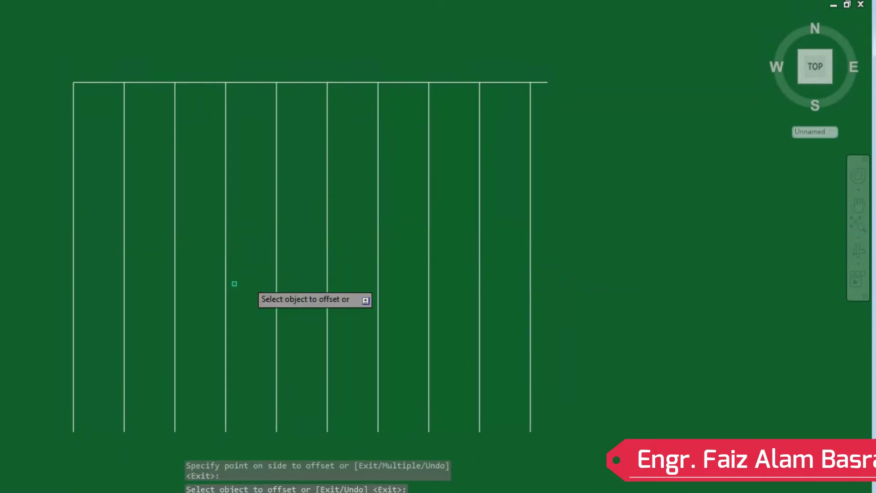
- Offset the top horizontal line downward at 1'-6" spacing to form the grid rows
{"action": "left_click", "coordinate": [89, 82]}
{"action": "left_click", "coordinate": [580, 156]}
{"action": "left_click", "coordinate": [545, 133]}
{"action": "left_click", "coordinate": [550, 219]}
{"action": "left_click", "coordinate": [547, 184]}
{"action": "left_click", "coordinate": [594, 263]}
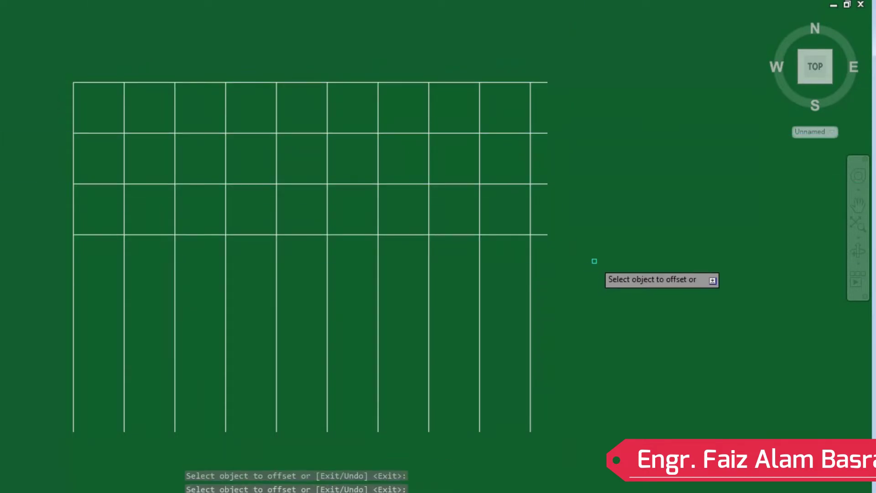
{"action": "left_click", "coordinate": [547, 236]}
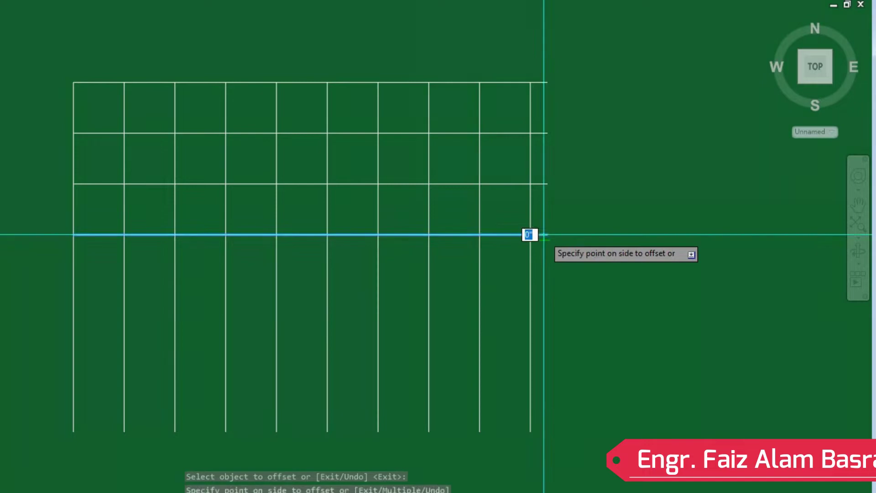
{"action": "left_click", "coordinate": [548, 265]}
{"action": "left_click", "coordinate": [546, 285]}
{"action": "left_click", "coordinate": [548, 315]}
{"action": "left_click", "coordinate": [547, 336]}
{"action": "left_click", "coordinate": [634, 359]}
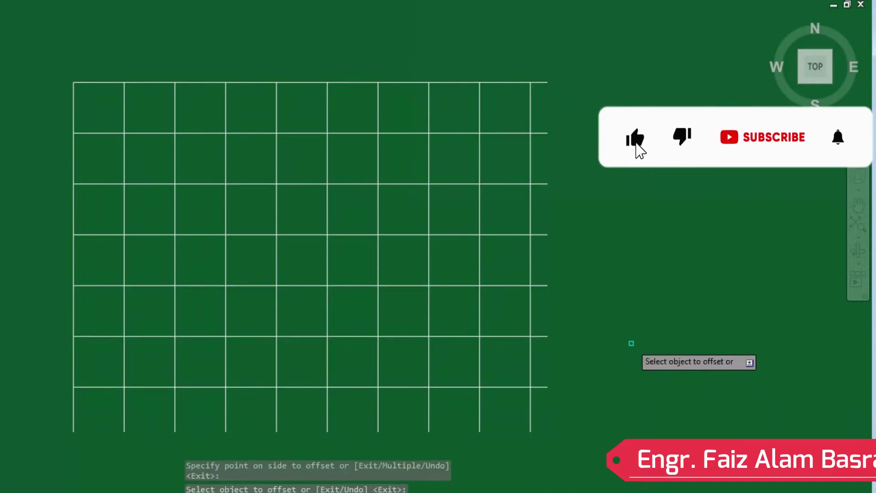
{"action": "left_click", "coordinate": [546, 386]}
{"action": "left_click", "coordinate": [593, 411]}
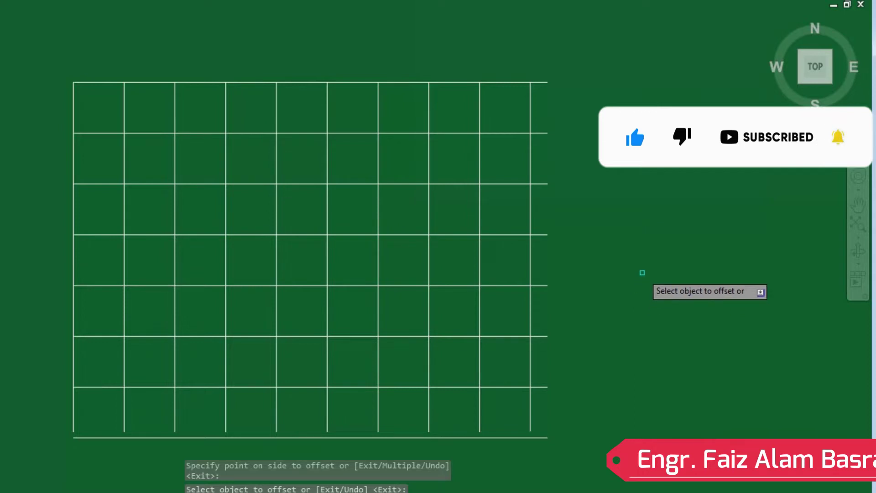
{"action": "right_click", "coordinate": [680, 266]}
- Trim with all lines as edges, clearing the top-left and left-side grid cells
{"action": "left_click", "coordinate": [689, 273]}
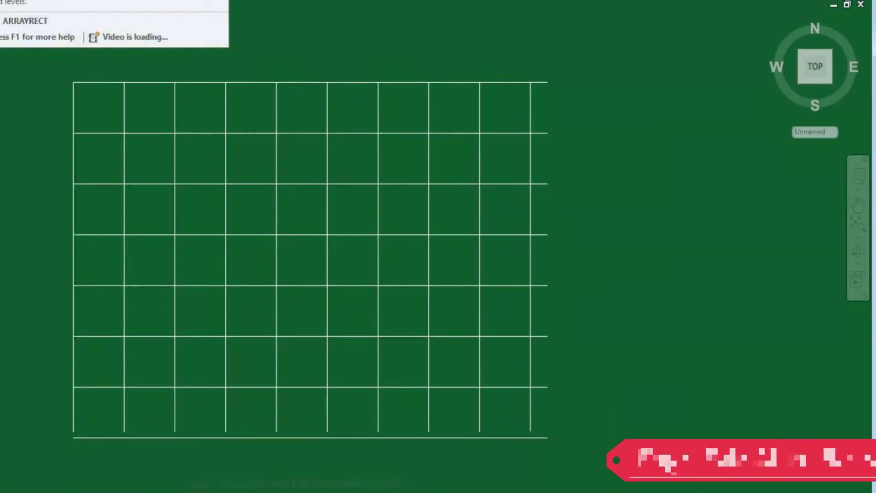
{"action": "key", "text": "Return"}
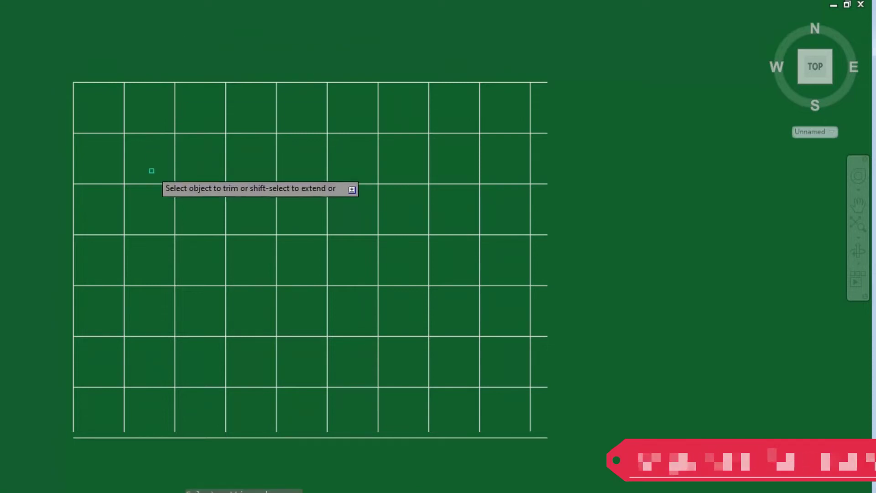
{"action": "left_click_drag", "start_coordinate": [154, 149], "coordinate": [96, 128]}
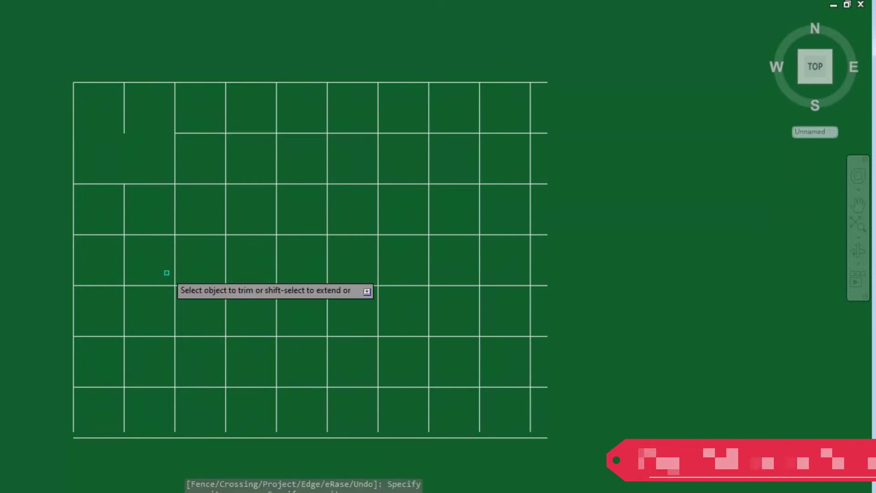
{"action": "left_click_drag", "start_coordinate": [149, 269], "coordinate": [133, 176]}
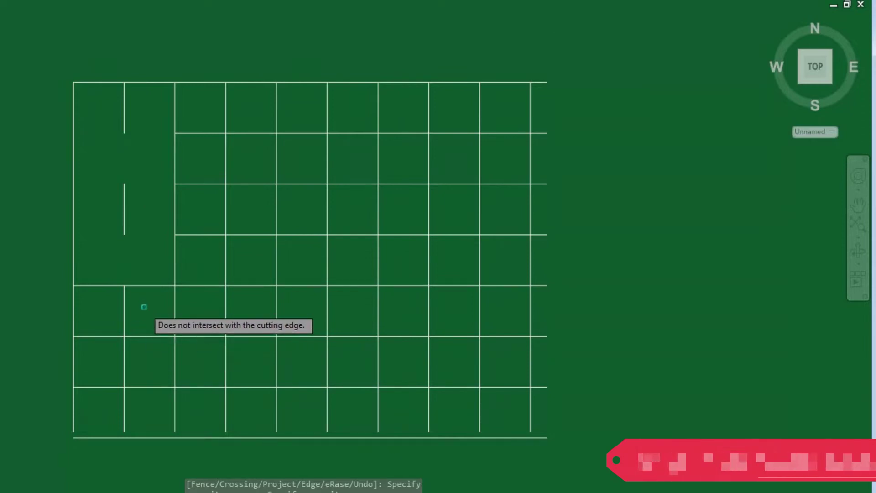
{"action": "left_click_drag", "start_coordinate": [206, 159], "coordinate": [165, 118]}
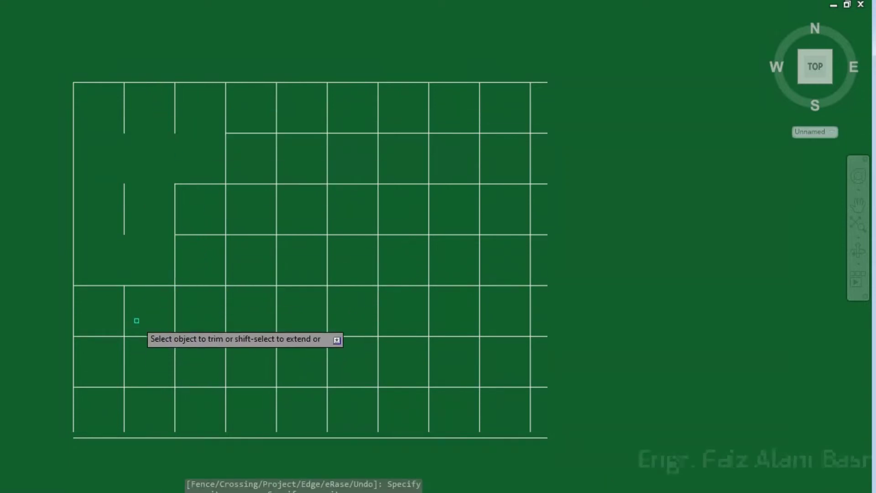
{"action": "left_click_drag", "start_coordinate": [137, 321], "coordinate": [117, 260]}
- Trim the lower-left, middle-step and top-step lines to complete the staircase outline
{"action": "mouse_move", "coordinate": [144, 350]}
{"action": "left_mouse_down"}
{"action": "mouse_move", "coordinate": [158, 351]}
{"action": "mouse_move", "coordinate": [116, 340]}
{"action": "left_mouse_up"}
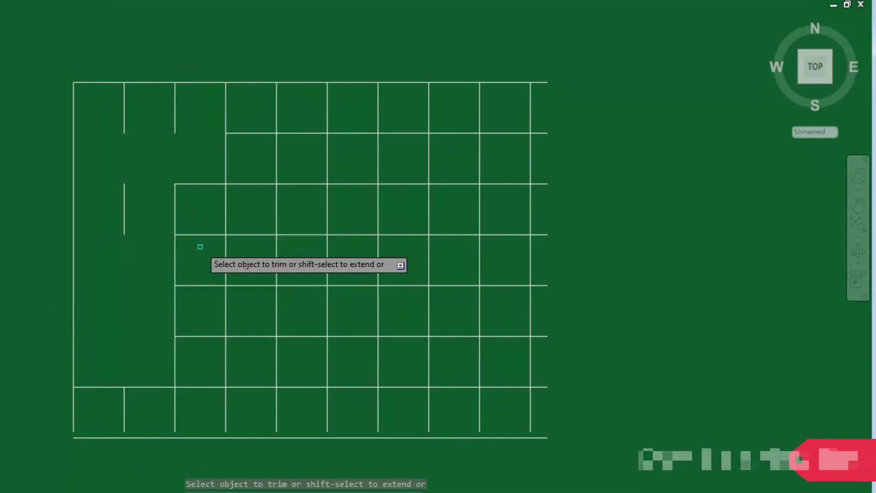
{"action": "left_click_drag", "start_coordinate": [200, 247], "coordinate": [167, 181]}
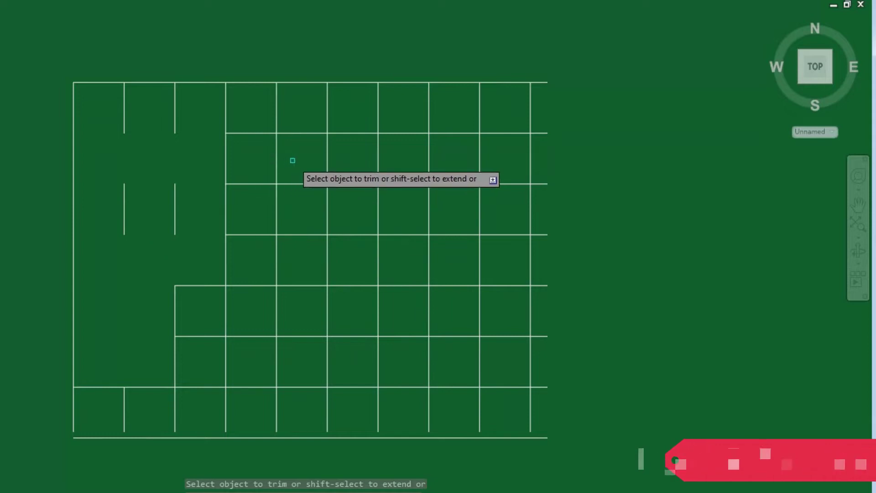
{"action": "left_click_drag", "start_coordinate": [293, 160], "coordinate": [218, 97]}
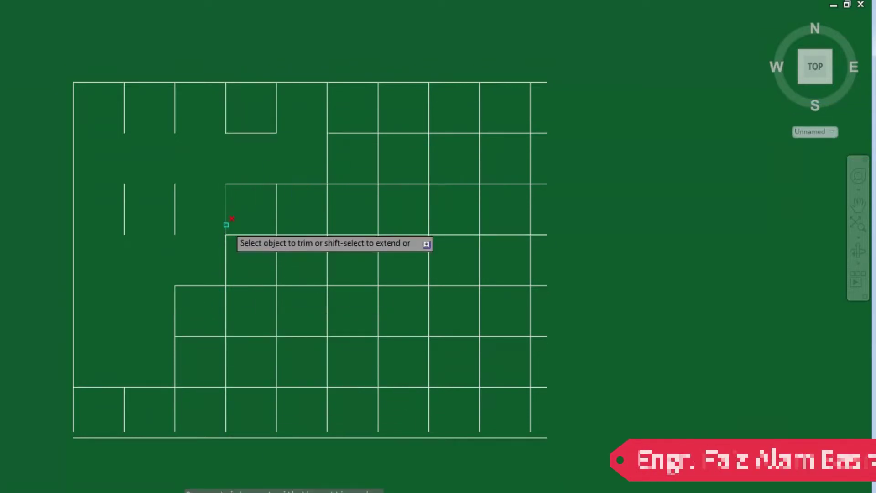
{"action": "scroll", "coordinate": [226, 225], "scroll_direction": "down", "scroll_amount": 2}
{"action": "scroll", "coordinate": [201, 356], "scroll_direction": "up", "scroll_amount": 2}
{"action": "scroll", "coordinate": [209, 352], "scroll_direction": "down", "scroll_amount": 2}
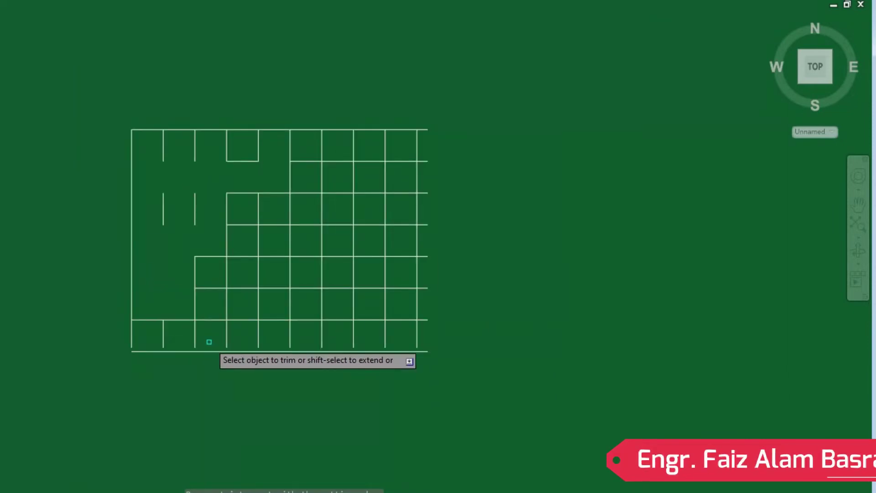
{"action": "scroll", "coordinate": [209, 342], "scroll_direction": "up", "scroll_amount": 2}
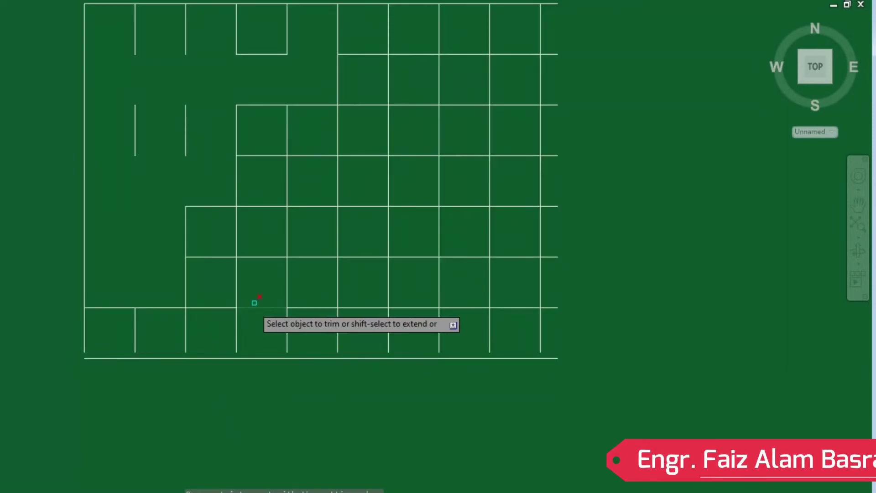
{"action": "right_click", "coordinate": [228, 89]}
- Erase the stray lines left above the staircase steps
{"action": "left_click", "coordinate": [238, 87]}
{"action": "left_click", "coordinate": [303, 69]}
{"action": "left_click", "coordinate": [84, 20]}
{"action": "left_click", "coordinate": [205, 170]}
{"action": "left_click", "coordinate": [135, 120]}
{"action": "key", "text": "Return"}
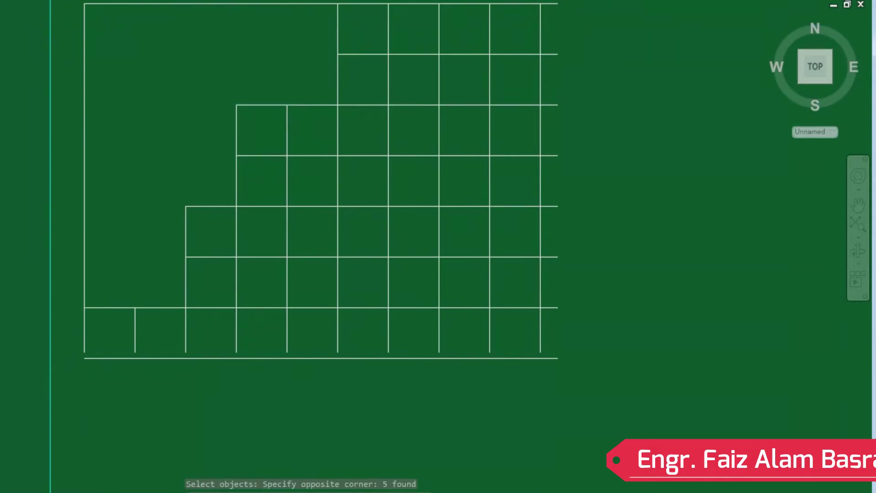
- Trim and delete the leftover stubs around the middle and top steps
{"action": "left_click", "coordinate": [262, 192]}
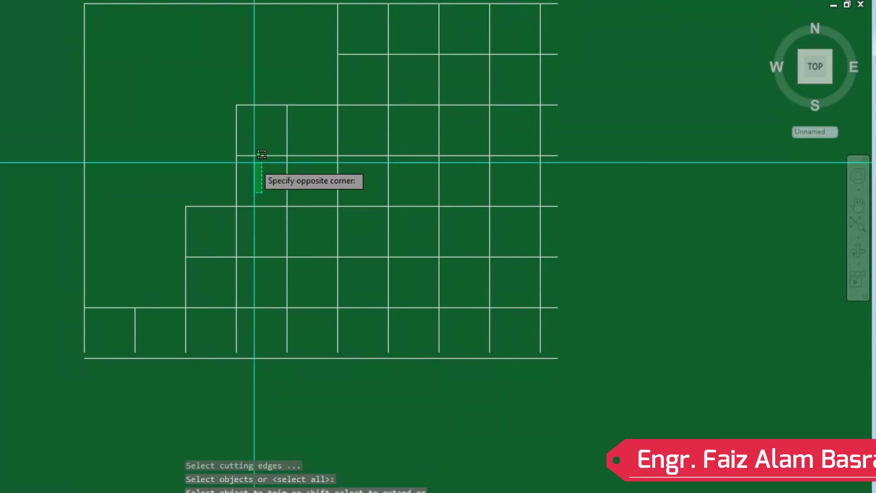
{"action": "left_click", "coordinate": [190, 82]}
{"action": "key", "text": "Escape"}
{"action": "left_click", "coordinate": [236, 147]}
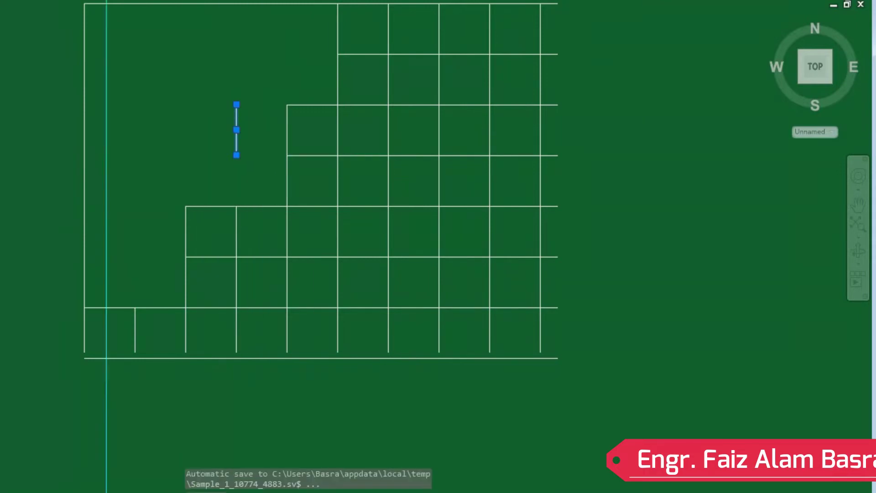
{"action": "key", "text": "Return"}
{"action": "right_click", "coordinate": [173, 70]}
{"action": "left_click", "coordinate": [261, 84]}
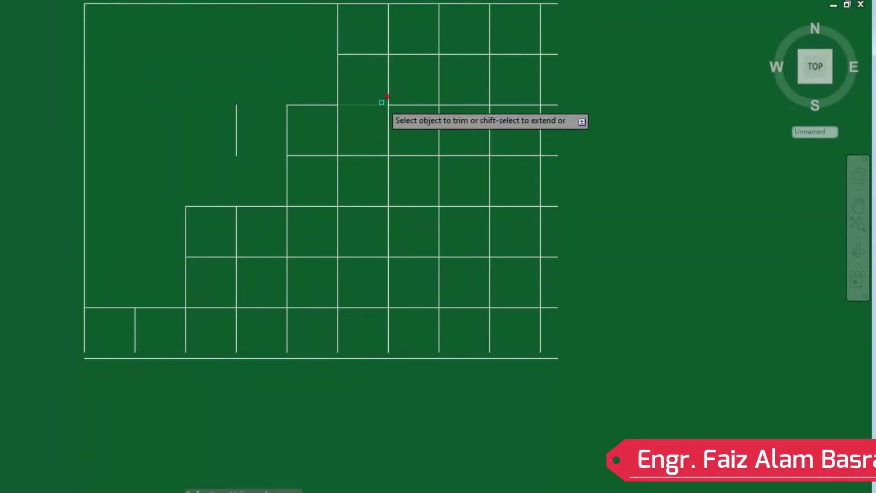
{"action": "left_click", "coordinate": [357, 59]}
{"action": "left_click", "coordinate": [338, 29]}
{"action": "left_click", "coordinate": [254, 151]}
{"action": "key", "text": "Delete"}
- Draw a diagonal line corner-to-corner across one upper step cell
{"action": "type", "text": "l"}
{"action": "key", "text": "Return"}
{"action": "left_click", "coordinate": [287, 105]}
{"action": "left_click", "coordinate": [337, 156]}
{"action": "right_click", "coordinate": [368, 170]}
{"action": "left_click", "coordinate": [370, 167]}
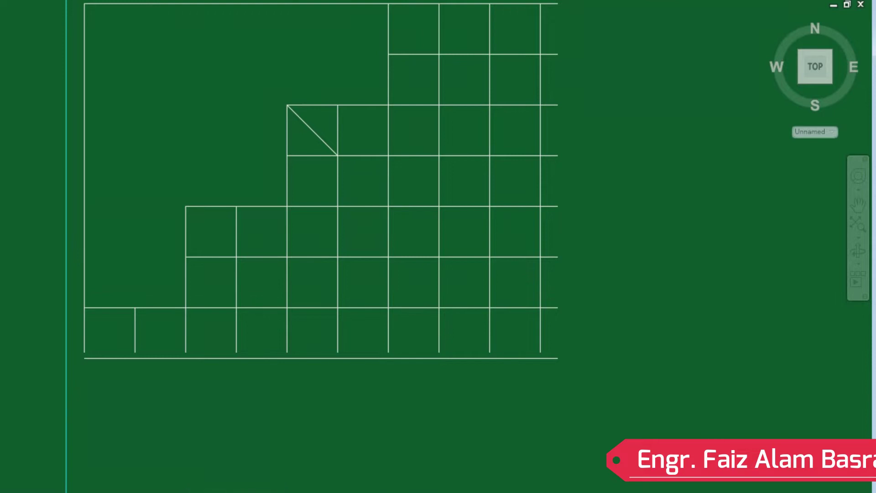
{"action": "left_click", "coordinate": [315, 122]}
{"action": "key", "text": "Return"}
{"action": "left_click", "coordinate": [287, 105]}
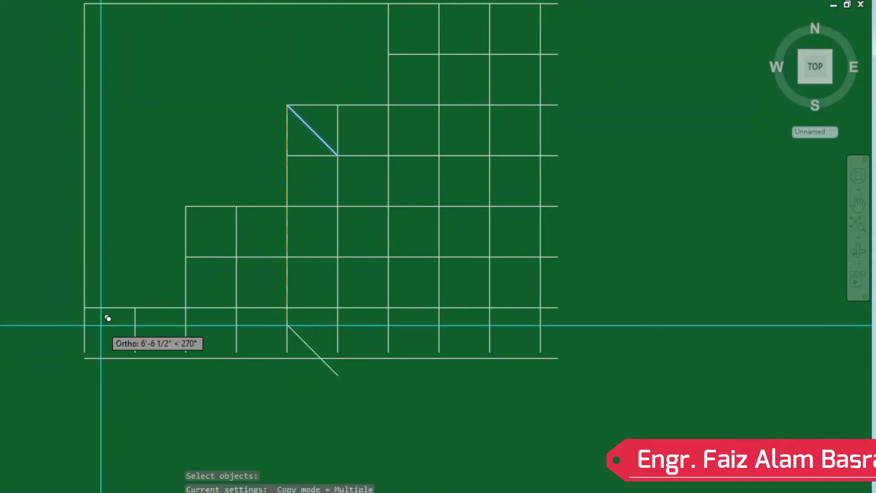
{"action": "left_click", "coordinate": [84, 308]}
{"action": "left_click", "coordinate": [186, 308]}
{"action": "left_click", "coordinate": [186, 207]}
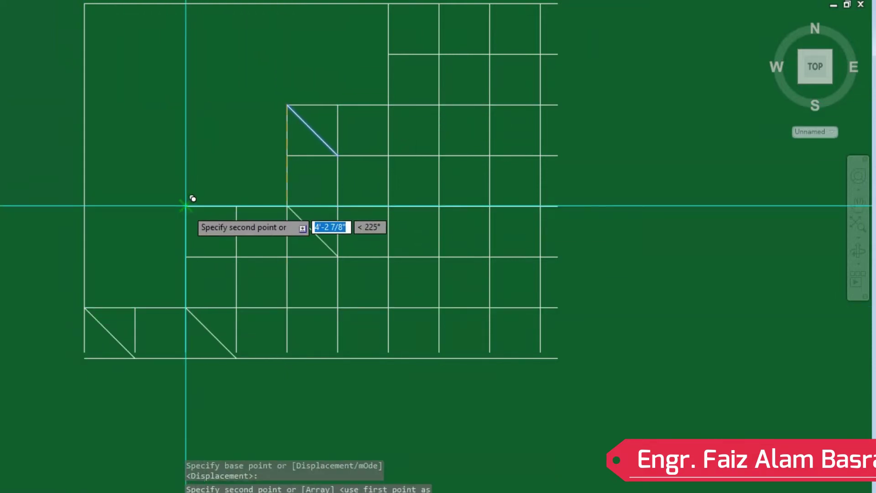
{"action": "left_click", "coordinate": [287, 206]}
{"action": "left_click", "coordinate": [388, 105]}
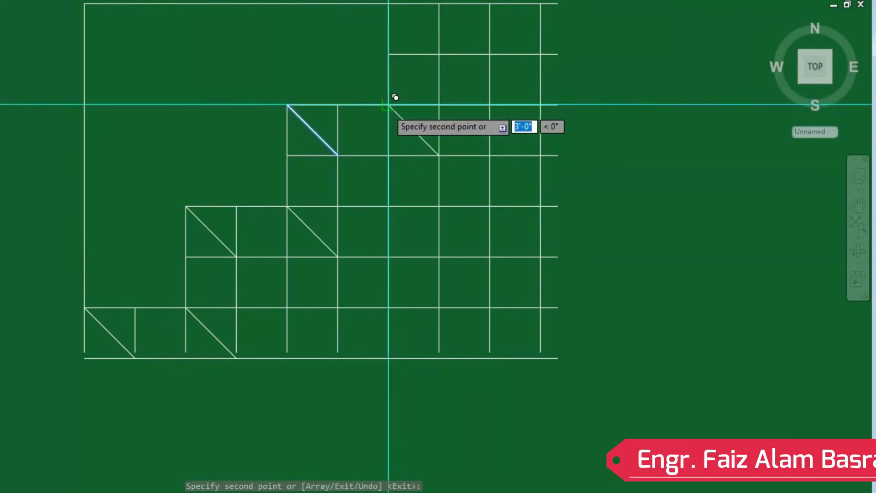
{"action": "scroll", "coordinate": [389, 3], "scroll_direction": "up", "scroll_amount": 4}
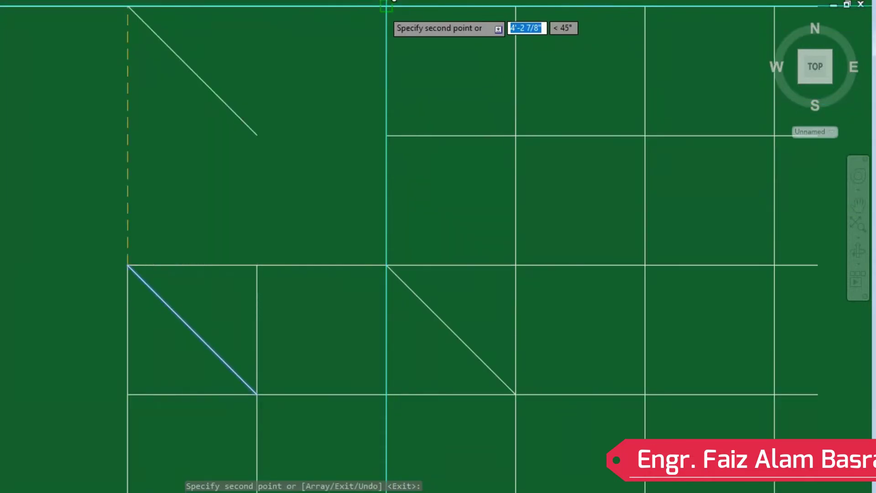
{"action": "scroll", "coordinate": [424, 111], "scroll_direction": "down", "scroll_amount": 4}
{"action": "right_click", "coordinate": [420, 124]}
{"action": "left_click", "coordinate": [421, 128]}
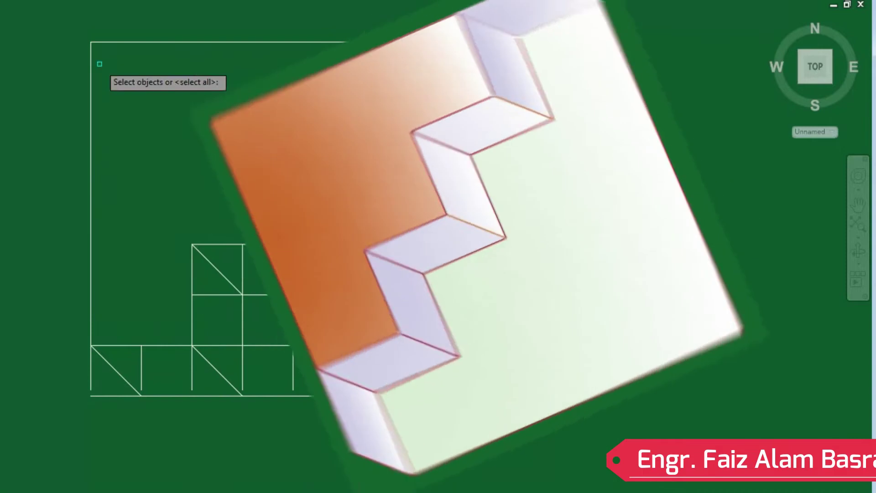
- Extend the bottom-row vertical lines down to the base line
{"action": "key", "text": "Return"}
{"action": "left_click", "coordinate": [566, 377]}
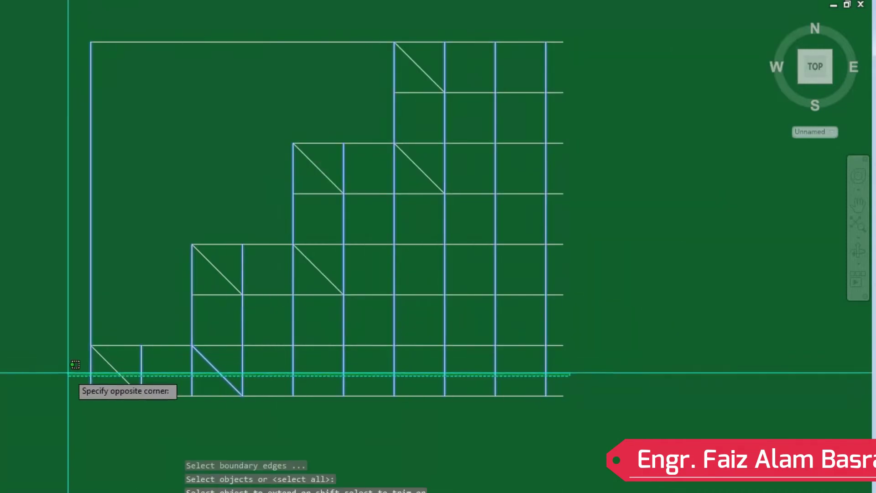
{"action": "left_click", "coordinate": [75, 365]}
{"action": "right_click", "coordinate": [231, 237]}
{"action": "left_click", "coordinate": [257, 246]}
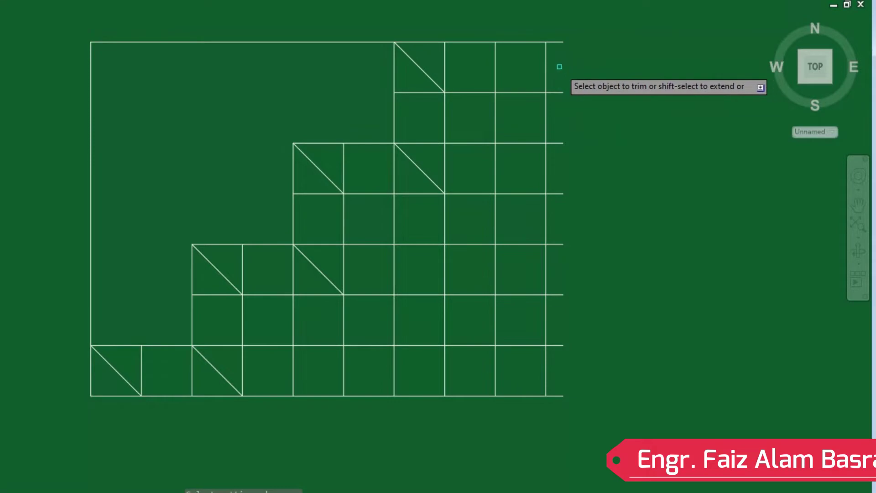
- Trim the top-right line ends, upper-right cells and horizontals between the steps
{"action": "left_click_drag", "start_coordinate": [426, 41], "coordinate": [548, 64]}
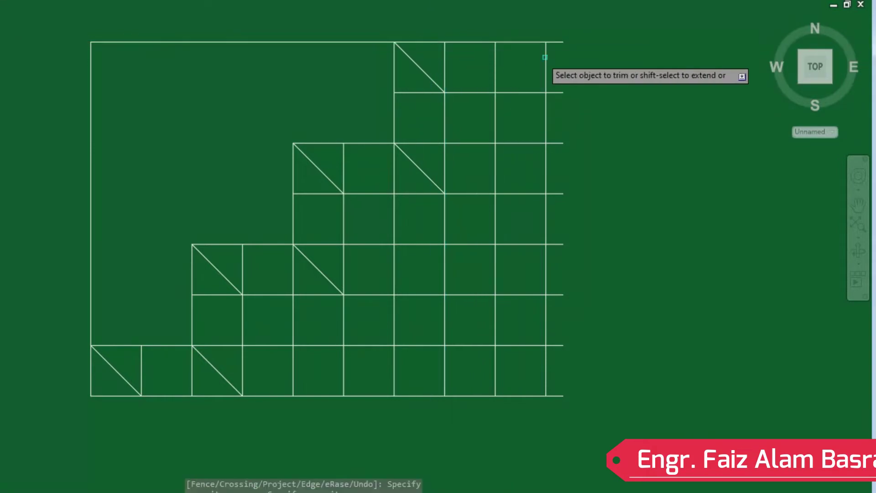
{"action": "mouse_move", "coordinate": [435, 116]}
{"action": "left_mouse_down"}
{"action": "mouse_move", "coordinate": [434, 151]}
{"action": "mouse_move", "coordinate": [356, 170]}
{"action": "left_mouse_up"}
{"action": "left_click_drag", "start_coordinate": [327, 248], "coordinate": [319, 191]}
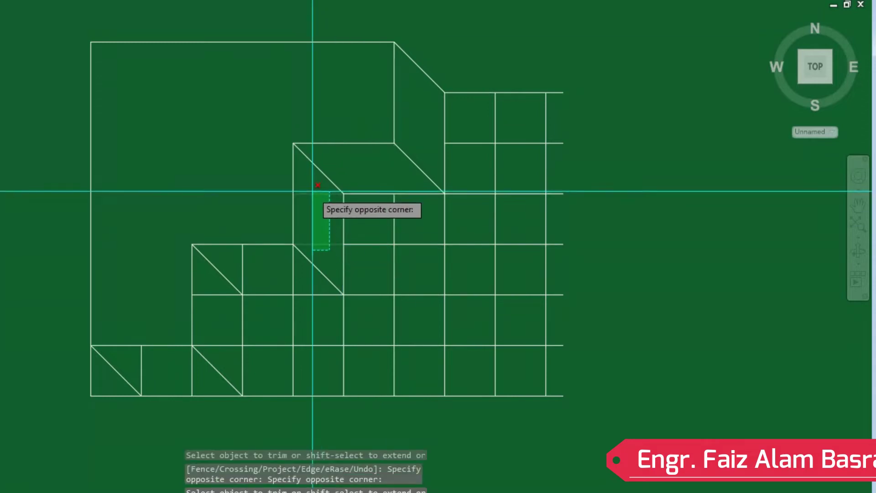
{"action": "left_click_drag", "start_coordinate": [226, 344], "coordinate": [221, 298]}
{"action": "left_click_drag", "start_coordinate": [197, 378], "coordinate": [140, 367]}
{"action": "left_click", "coordinate": [141, 367]}
{"action": "key", "text": "Escape"}
- Trim the lower-left segments and cut the far-right column and surrounding grid away
{"action": "left_click", "coordinate": [142, 371]}
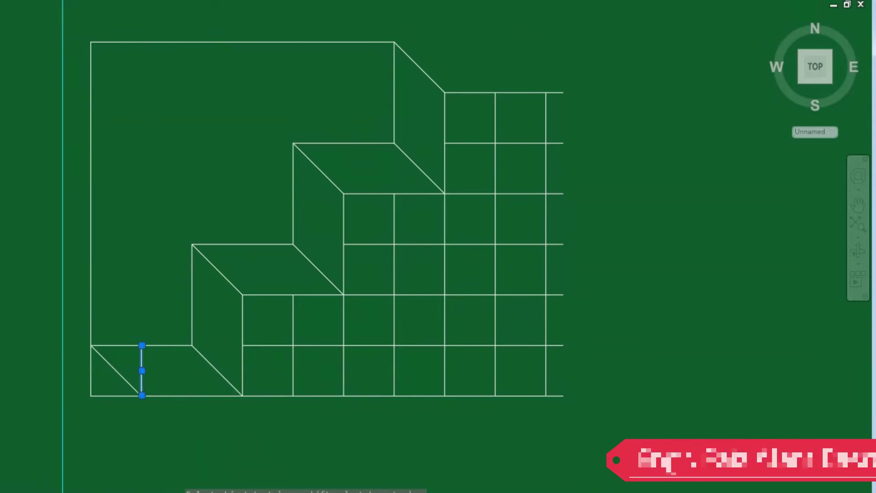
{"action": "key", "text": "Return"}
{"action": "left_click_drag", "start_coordinate": [102, 411], "coordinate": [85, 384]}
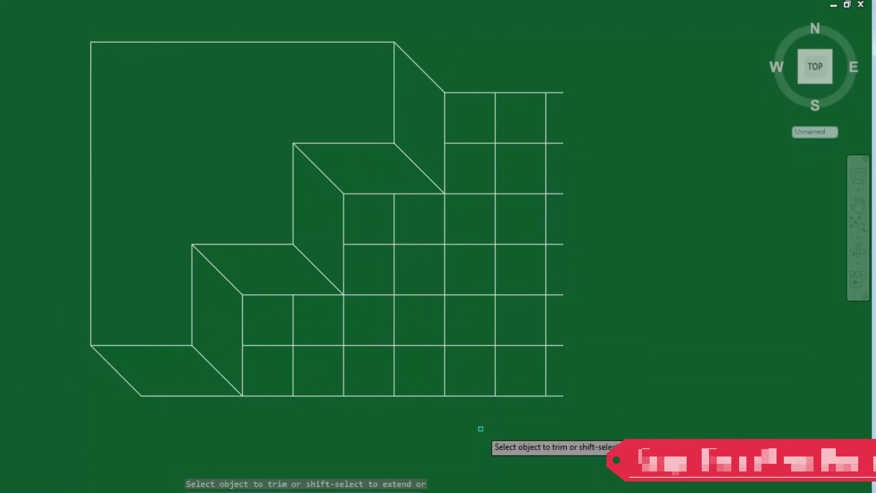
{"action": "left_click_drag", "start_coordinate": [626, 411], "coordinate": [464, 59]}
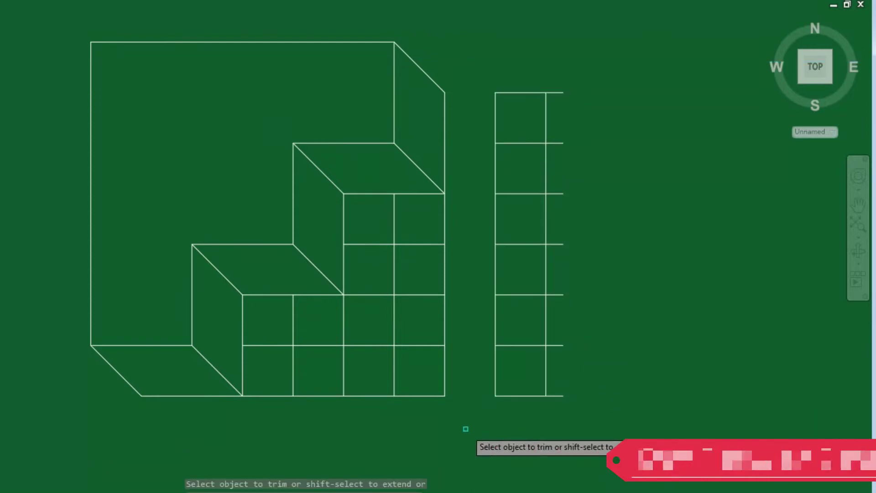
{"action": "left_click_drag", "start_coordinate": [465, 429], "coordinate": [363, 201]}
{"action": "left_click_drag", "start_coordinate": [382, 413], "coordinate": [268, 315]}
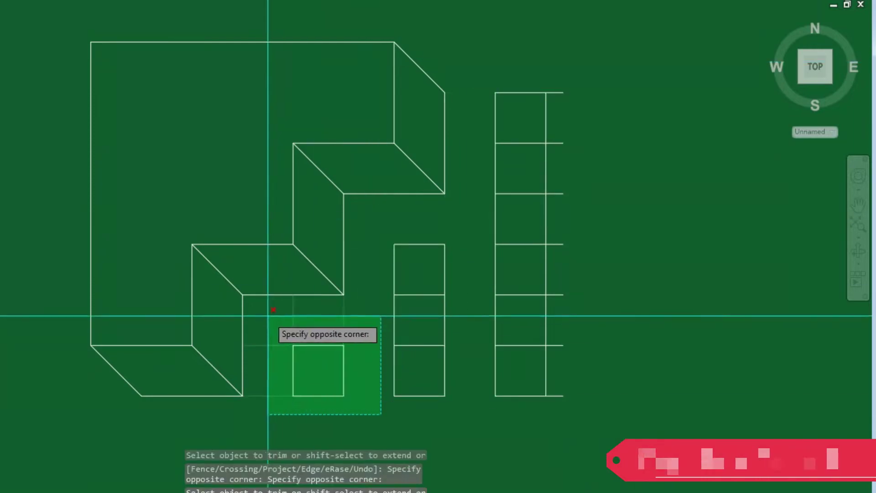
{"action": "key", "text": "Escape"}
- Erase the leftover right column of boxes and the remaining loose squares
{"action": "left_click_drag", "start_coordinate": [630, 415], "coordinate": [514, 182]}
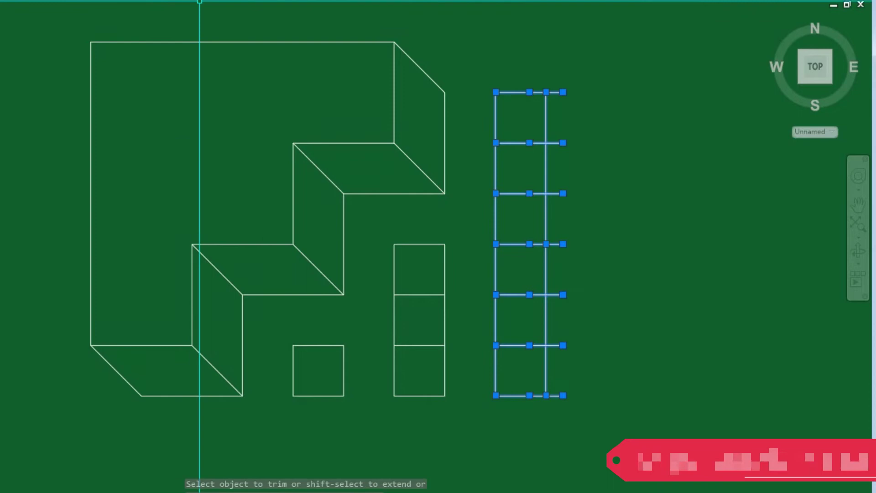
{"action": "key", "text": "Delete"}
{"action": "left_click", "coordinate": [81, 1]}
{"action": "left_click", "coordinate": [511, 442]}
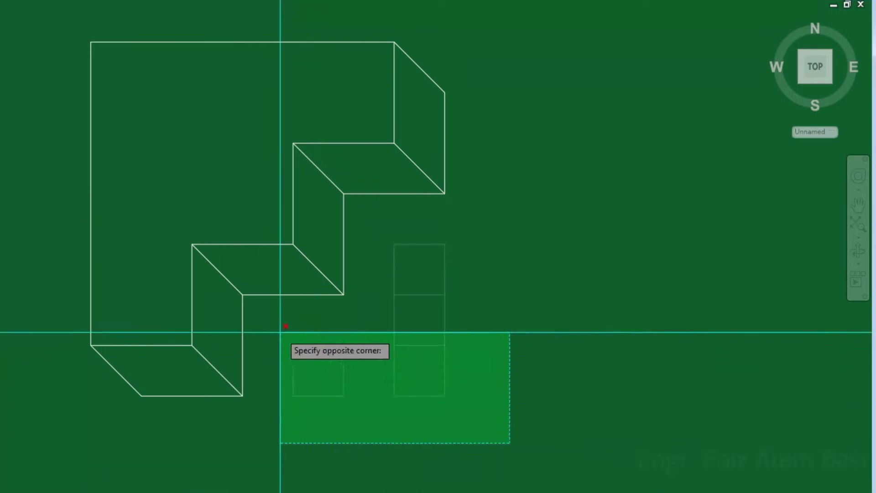
{"action": "left_click", "coordinate": [280, 332]}
{"action": "key", "text": "Return"}
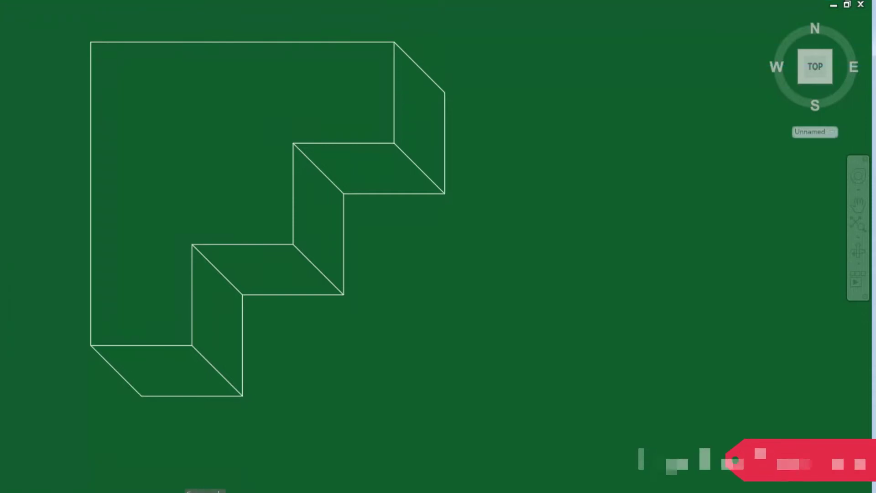
- Solid-hatch the back L-shaped wall of the staircase
{"action": "left_click", "coordinate": [169, 151]}
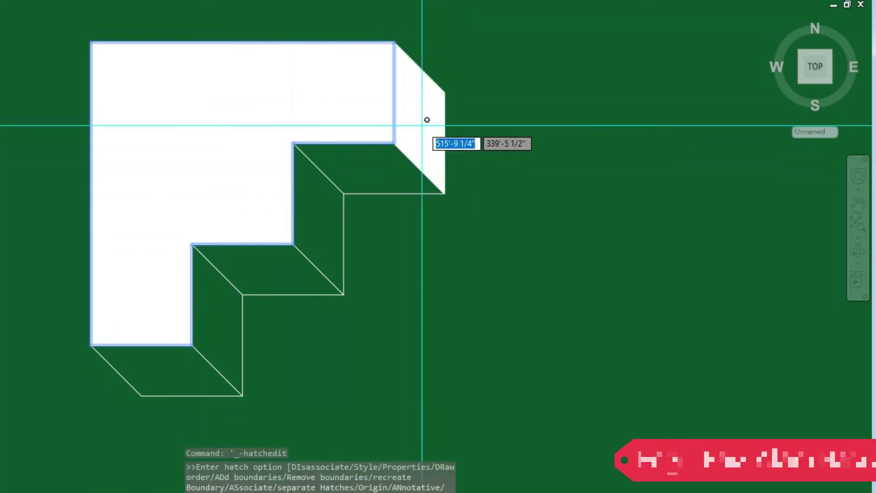
{"action": "key", "text": "Return"}
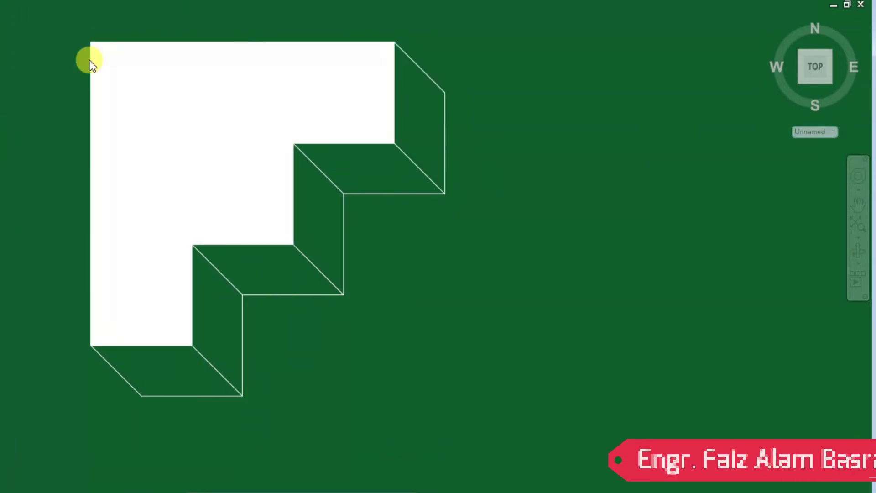
{"action": "key", "text": "Return"}
- Hatch the right end face, the middle and lower risers, and the treads
{"action": "left_click", "coordinate": [411, 133]}
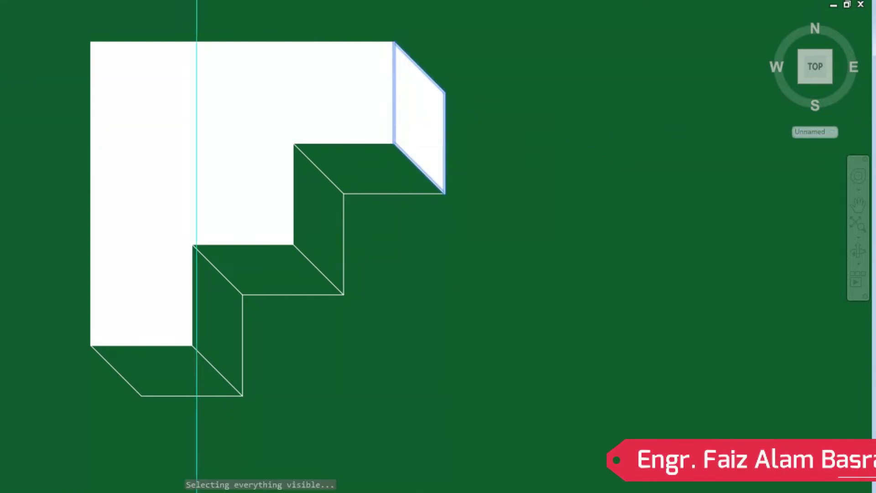
{"action": "left_click", "coordinate": [320, 217]}
{"action": "left_click", "coordinate": [230, 324]}
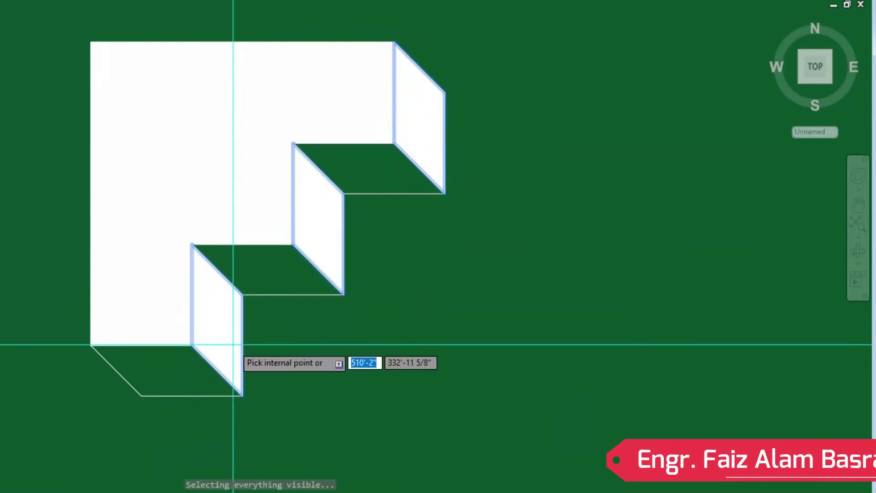
{"action": "key", "text": "Return"}
{"action": "key", "text": "Return"}
{"action": "left_click", "coordinate": [190, 361]}
{"action": "left_click", "coordinate": [297, 254]}
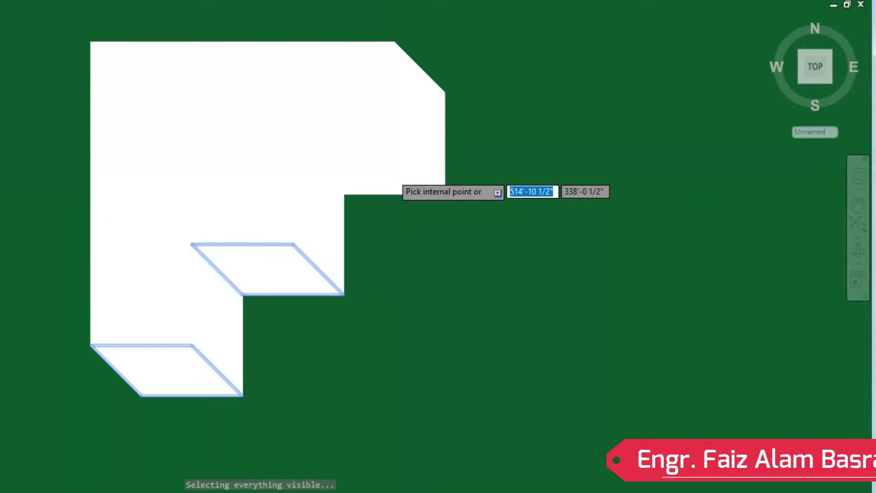
{"action": "key", "text": "Return"}
- Change the back-wall hatch colour to light blue 173,221,247
{"action": "left_click", "coordinate": [160, 40]}
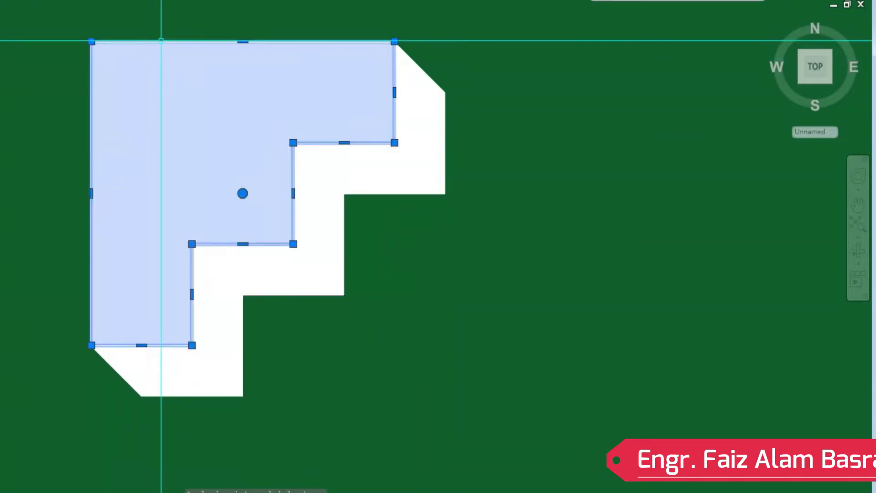
{"action": "left_click", "coordinate": [137, 1]}
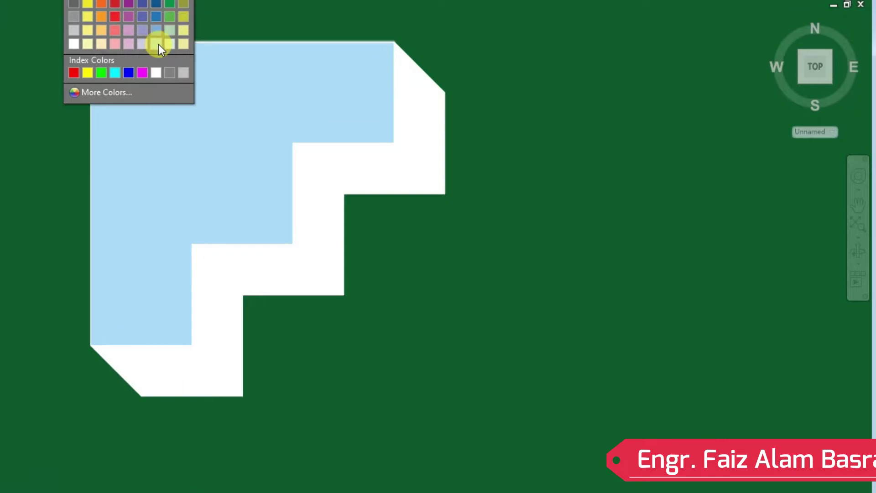
{"action": "left_click", "coordinate": [158, 44]}
{"action": "key", "text": "Escape"}
{"action": "left_click", "coordinate": [411, 88]}
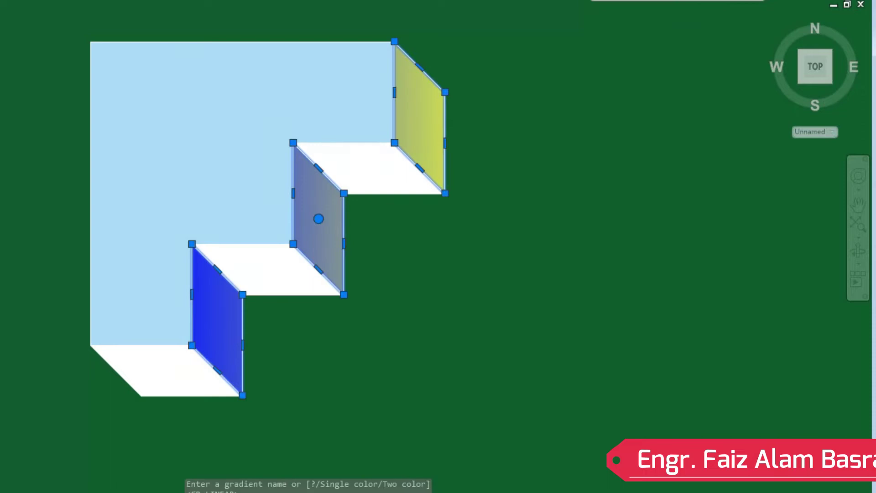
- Delete the side-face gradient fills and re-hatch only the right end face
{"action": "key", "text": "Escape"}
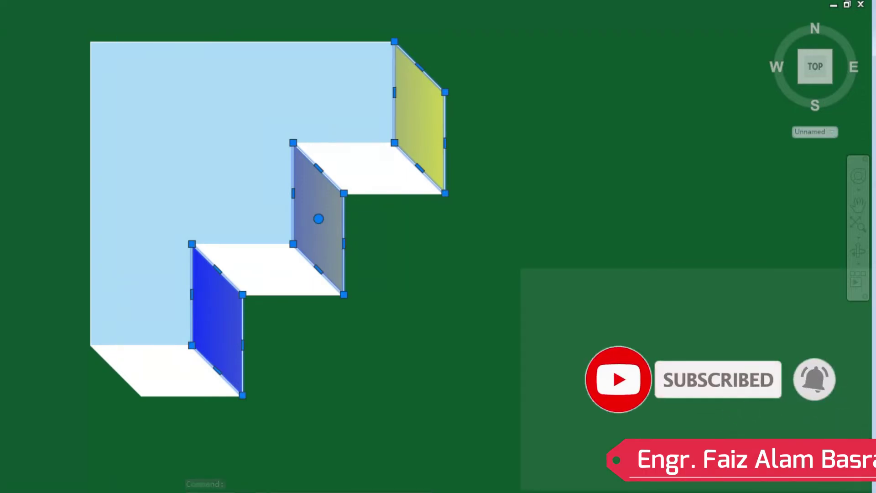
{"action": "key", "text": "Delete"}
{"action": "type", "text": "h"}
{"action": "key", "text": "Return"}
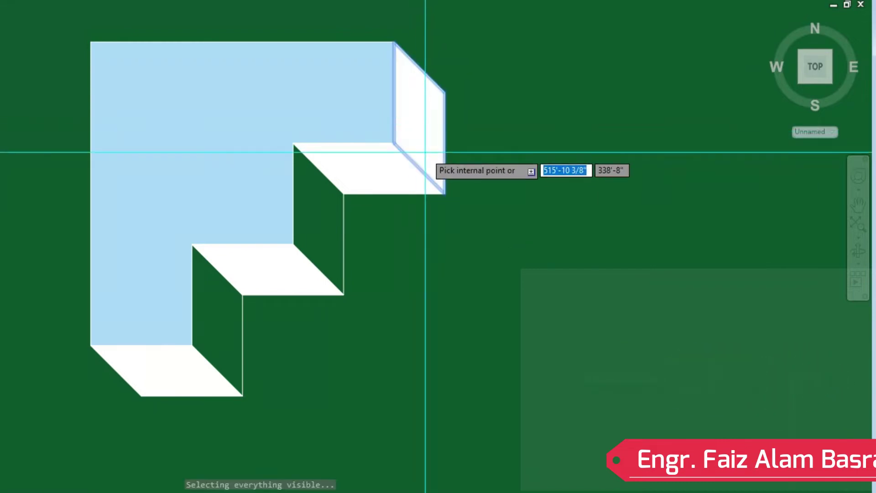
{"action": "left_click", "coordinate": [401, 82]}
{"action": "key", "text": "Return"}
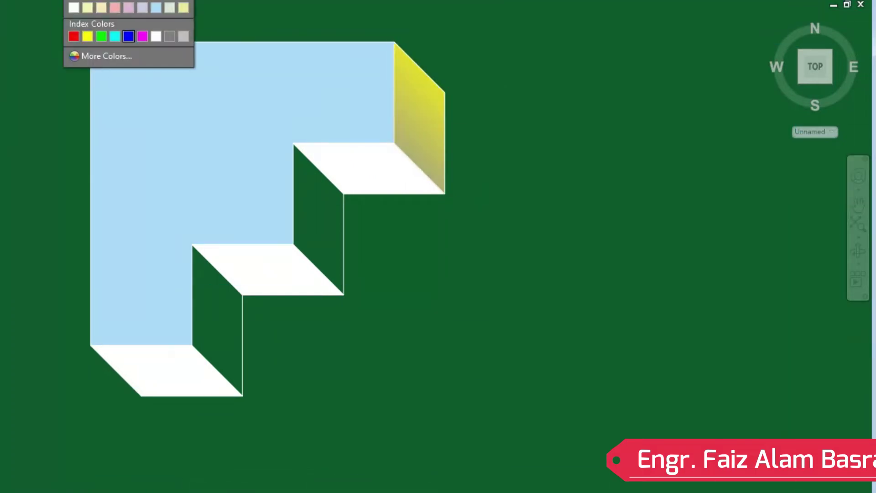
- Change the end-face gradient colour from yellow to grey
{"action": "left_click", "coordinate": [87, 36]}
{"action": "left_click", "coordinate": [77, 3]}
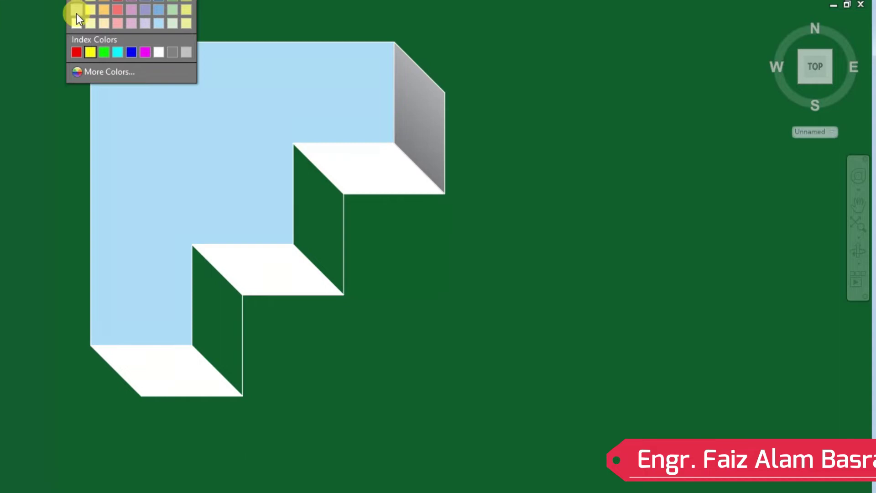
{"action": "left_click", "coordinate": [77, 13]}
{"action": "key", "text": "Escape"}
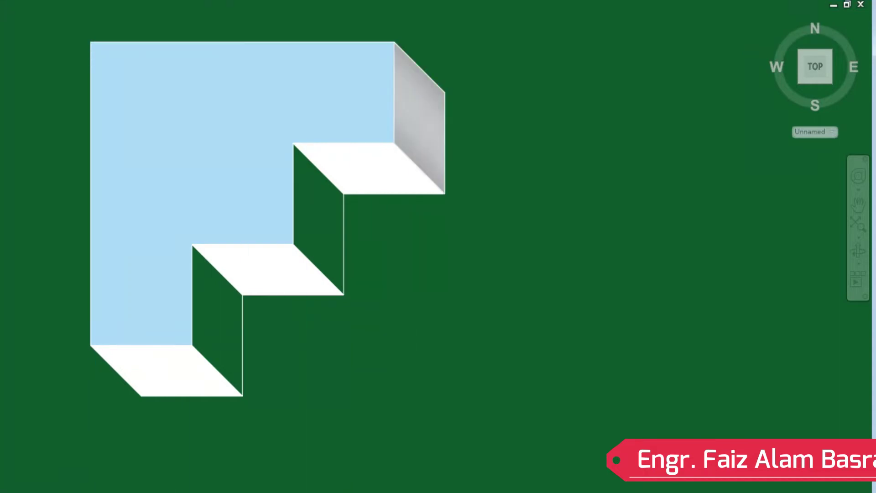
- Give the two lower risers the end face's grey gradient via MATCHPROP, then select the treads for recolouring
{"action": "left_click", "coordinate": [420, 118]}
{"action": "key", "text": "Escape"}
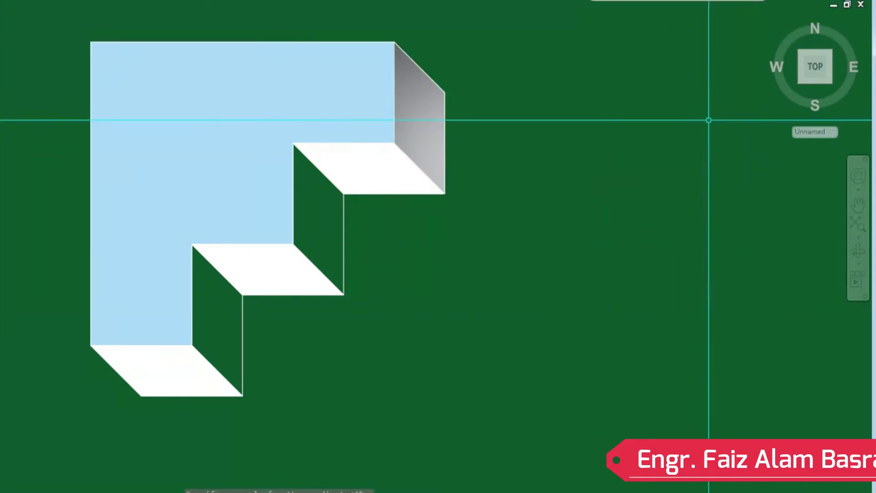
{"action": "left_click", "coordinate": [313, 211]}
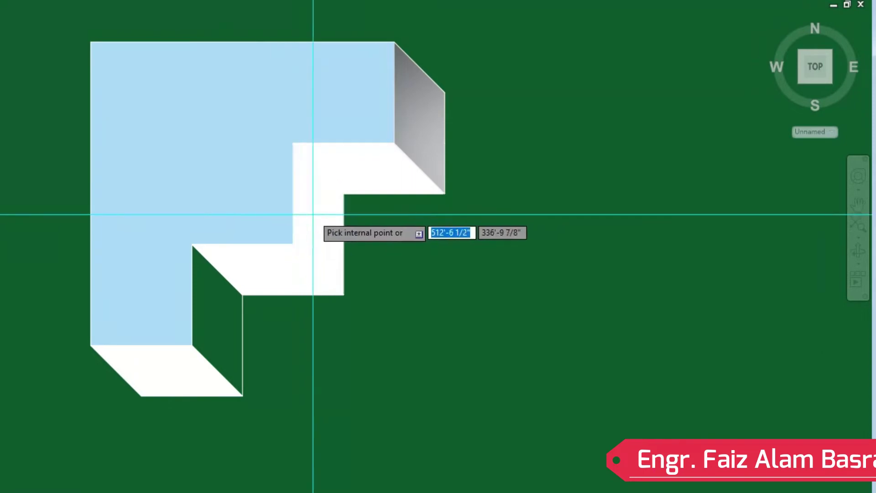
{"action": "left_click", "coordinate": [231, 309]}
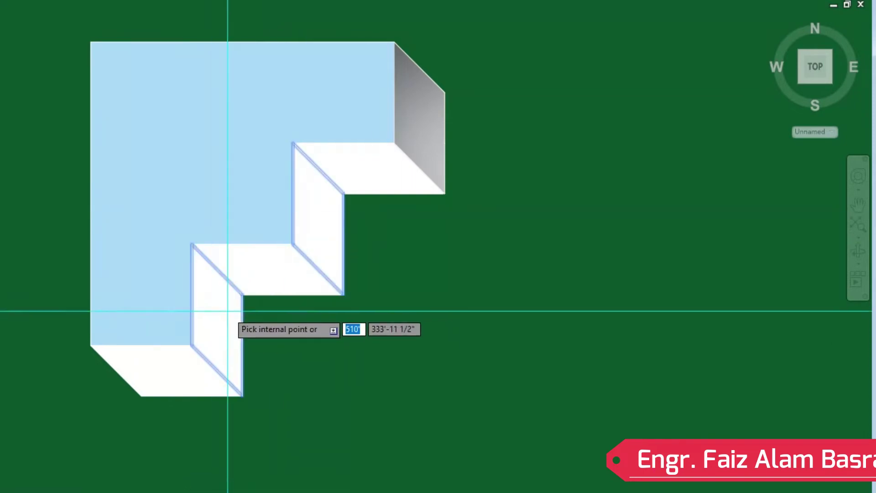
{"action": "left_click", "coordinate": [411, 125]}
{"action": "right_click", "coordinate": [472, 290]}
{"action": "left_click", "coordinate": [484, 290]}
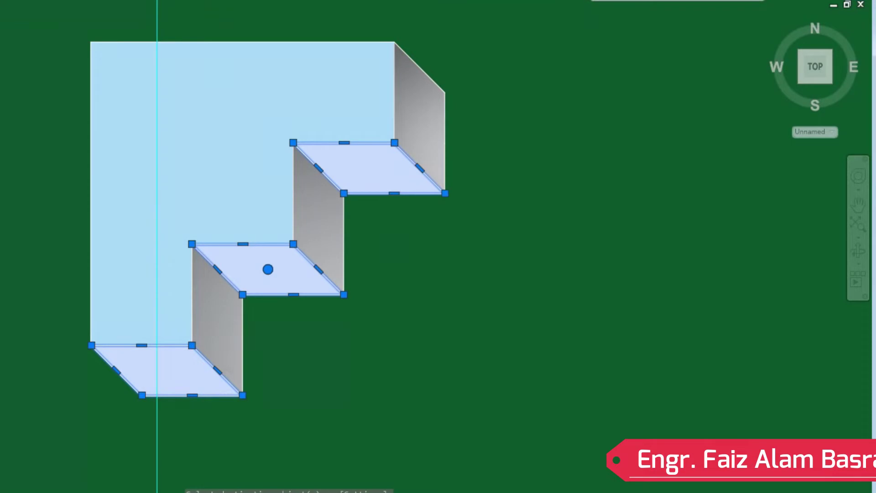
{"action": "left_click", "coordinate": [157, 1]}
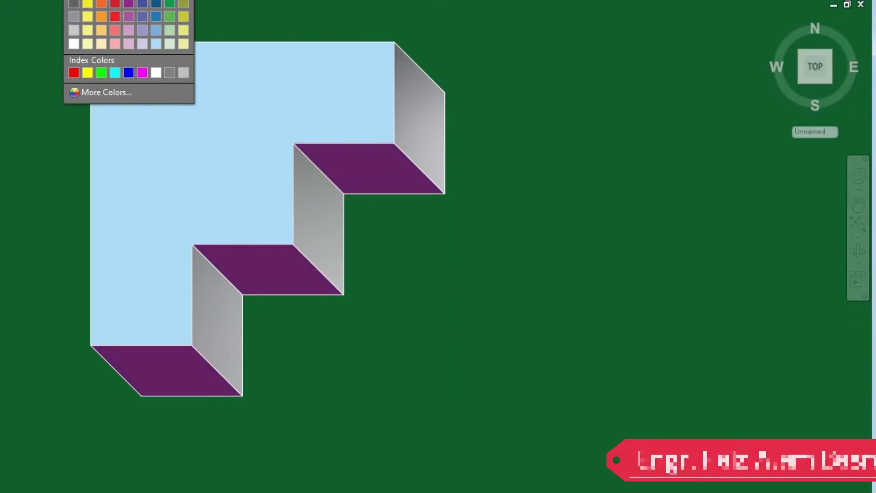
- Colour the staircase treads dark purple and clear the selection
{"action": "left_click", "coordinate": [129, 3]}
{"action": "key", "text": "Escape"}
{"action": "scroll", "coordinate": [353, 190], "scroll_direction": "down", "scroll_amount": 3}
{"action": "scroll", "coordinate": [382, 142], "scroll_direction": "up", "scroll_amount": 4}
{"action": "scroll", "coordinate": [338, 117], "scroll_direction": "down", "scroll_amount": 2}
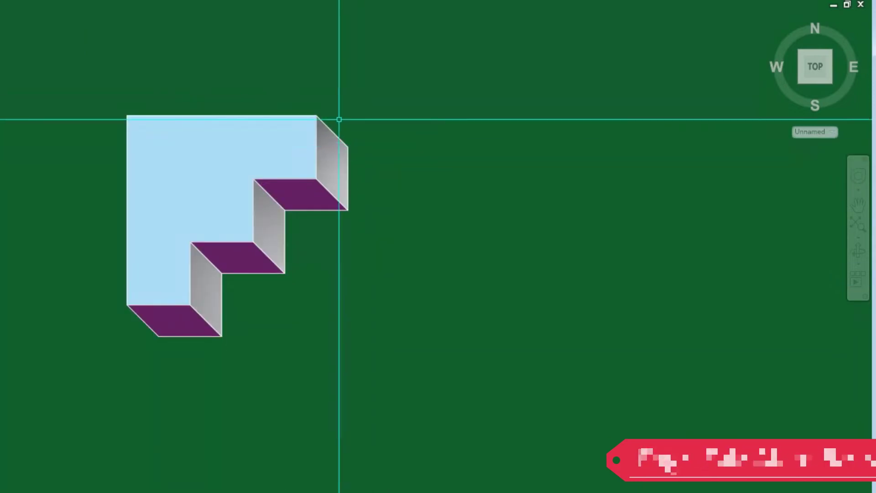
{"action": "scroll", "coordinate": [416, 345], "scroll_direction": "up", "scroll_amount": 2}
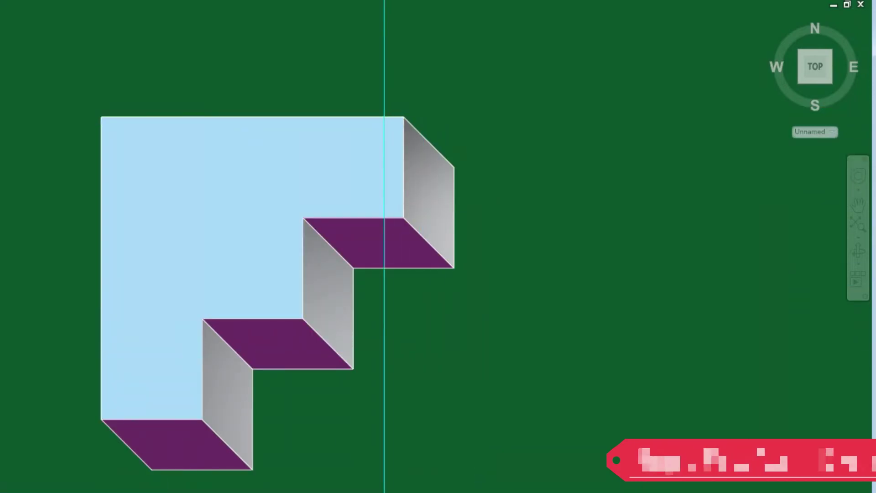
{"action": "middle_click_drag", "start_coordinate": [266, 478], "coordinate": [263, 467]}
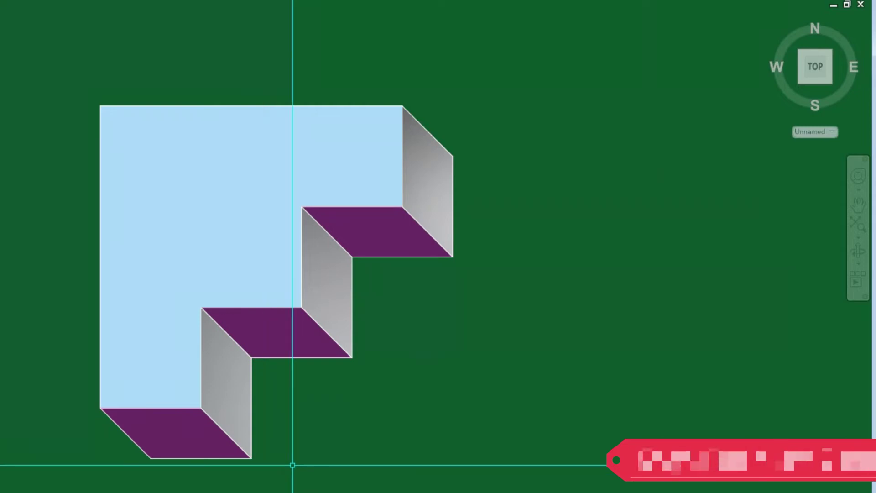
{"action": "scroll", "coordinate": [163, 288], "scroll_direction": "down", "scroll_amount": 4}
{"action": "scroll", "coordinate": [264, 270], "scroll_direction": "down", "scroll_amount": 2}
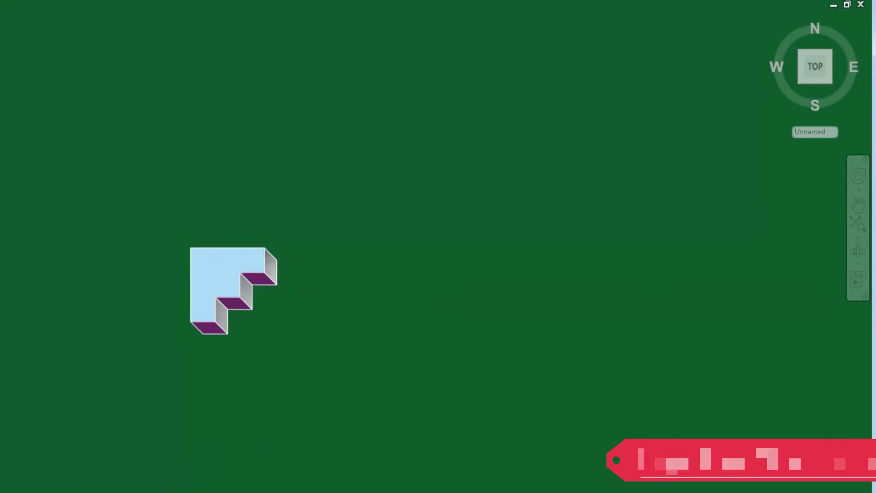
- Window-select the whole staircase and copy it to the right of the original
{"action": "left_click", "coordinate": [154, 206]}
{"action": "left_click", "coordinate": [331, 350]}
{"action": "key", "text": "Return"}
{"action": "left_click", "coordinate": [244, 363]}
{"action": "left_click", "coordinate": [435, 373]}
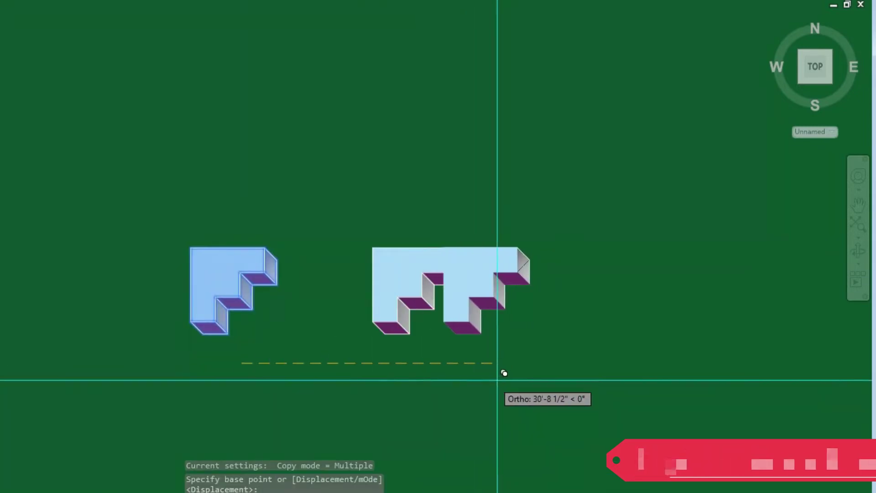
{"action": "scroll", "coordinate": [466, 315], "scroll_direction": "up", "scroll_amount": 6}
{"action": "key", "text": "Return"}
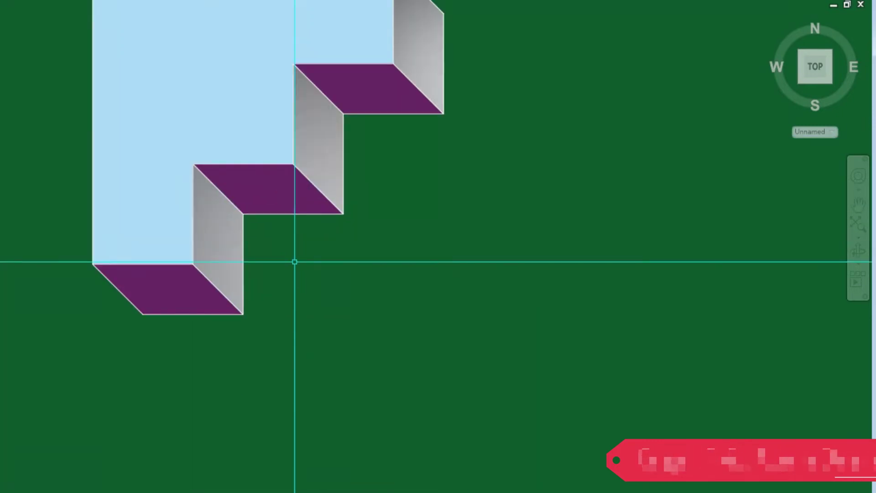
{"action": "scroll", "coordinate": [212, 315], "scroll_direction": "down", "scroll_amount": 2}
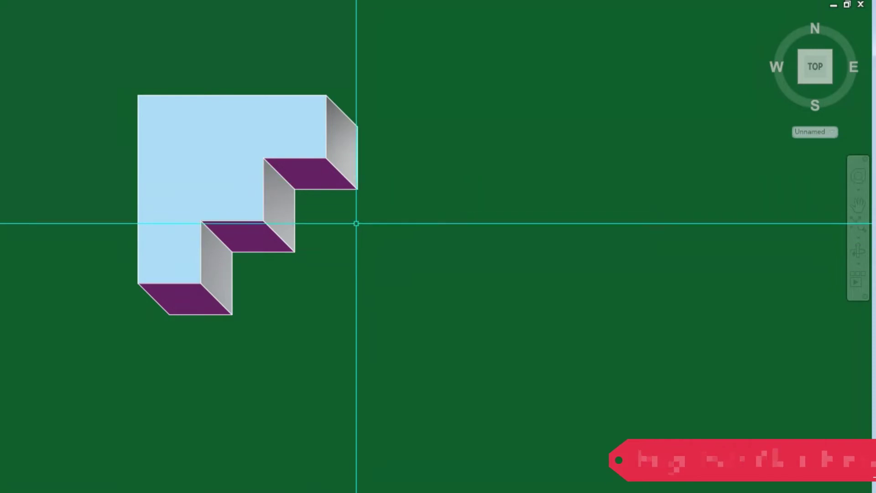
{"action": "scroll", "coordinate": [182, 338], "scroll_direction": "up", "scroll_amount": 2}
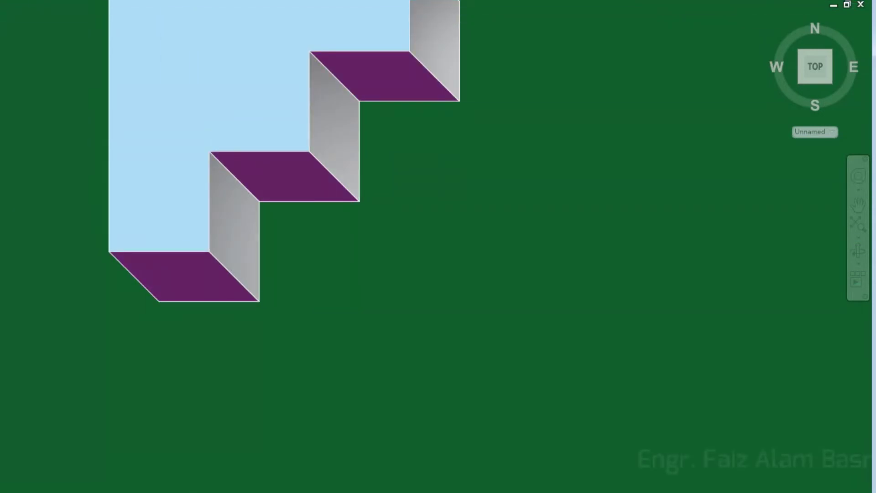
- Copy the staircase's step edges down to outline the base below the steps
{"action": "left_click", "coordinate": [219, 162]}
{"action": "key", "text": "Return"}
{"action": "left_click", "coordinate": [109, 252]}
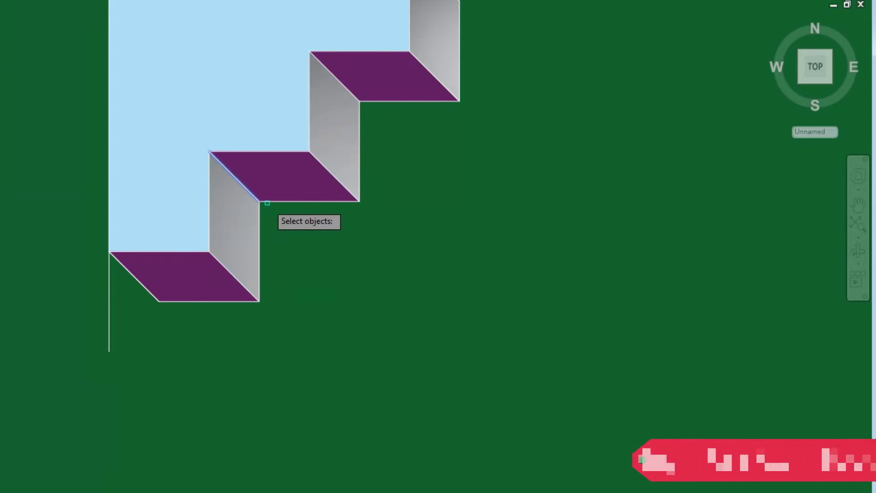
{"action": "left_click", "coordinate": [285, 215]}
{"action": "key", "text": "Return"}
{"action": "left_click", "coordinate": [209, 151]}
{"action": "left_click", "coordinate": [108, 351]}
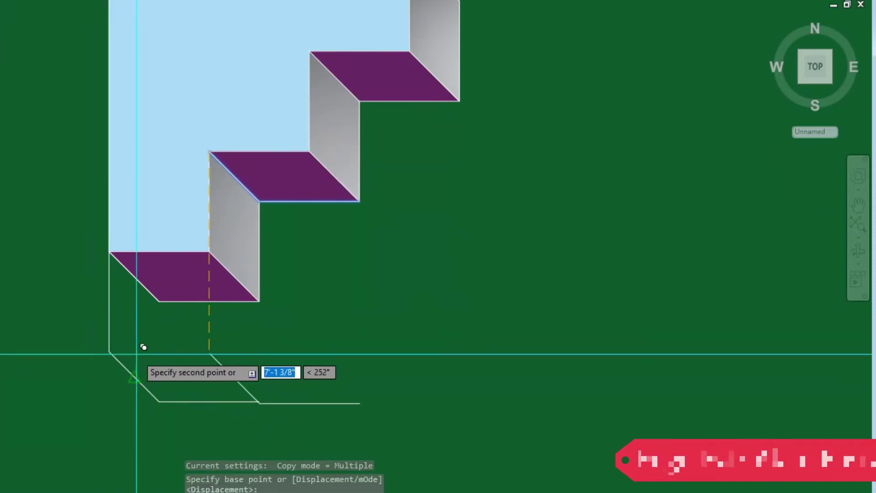
{"action": "key", "text": "Escape"}
- Draw two vertical lines: one at the outline's left corner, one down the top step's right edge
{"action": "type", "text": "l"}
{"action": "key", "text": "Return"}
{"action": "left_click", "coordinate": [159, 401]}
{"action": "left_click", "coordinate": [159, 301]}
{"action": "key", "text": "Return"}
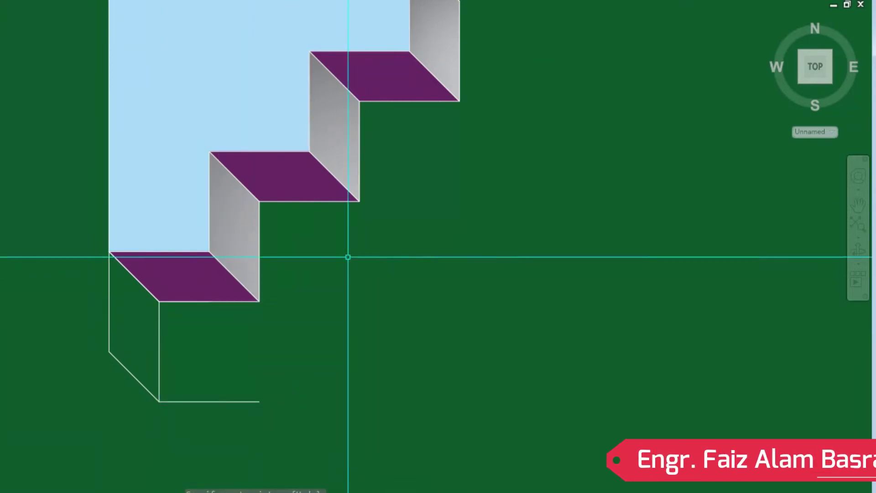
{"action": "type", "text": "l"}
{"action": "key", "text": "Return"}
{"action": "left_click", "coordinate": [405, 102]}
{"action": "left_click", "coordinate": [405, 421]}
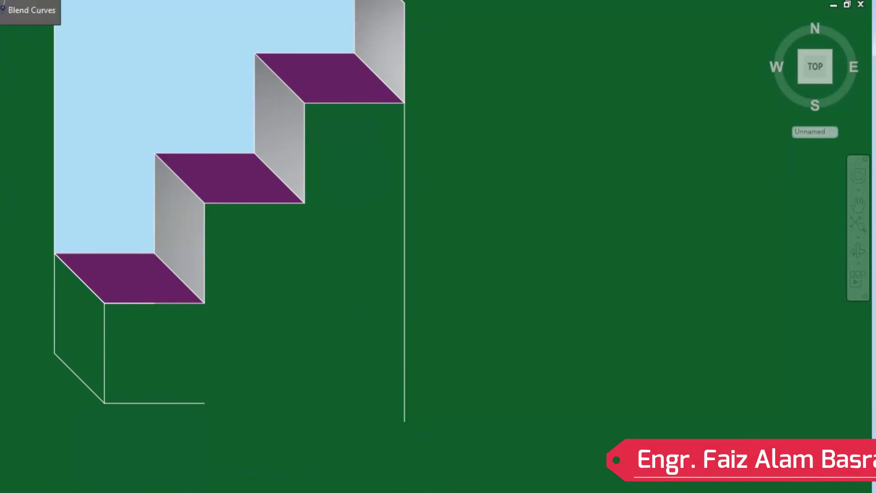
- Fillet the bottom and right lines into a closed corner
{"action": "left_click", "coordinate": [176, 406]}
{"action": "left_click", "coordinate": [405, 370]}
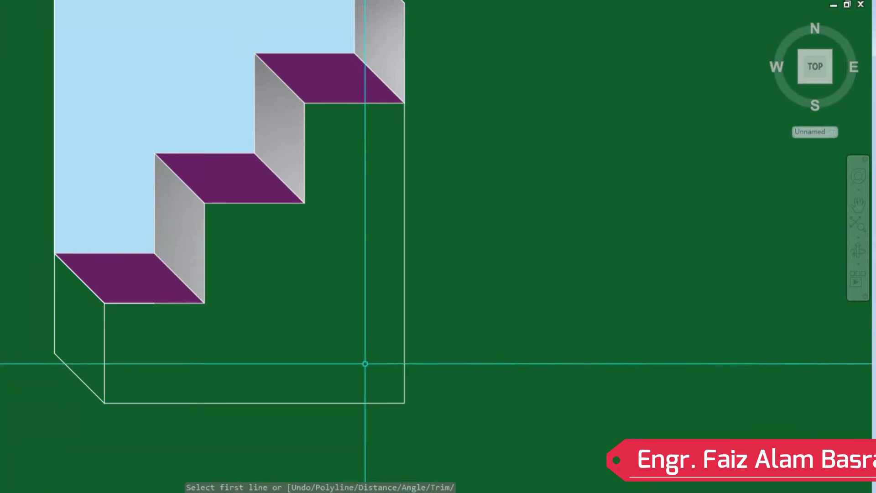
{"action": "middle_click_drag", "start_coordinate": [125, 223], "coordinate": [215, 274]}
{"action": "key", "text": "Escape"}
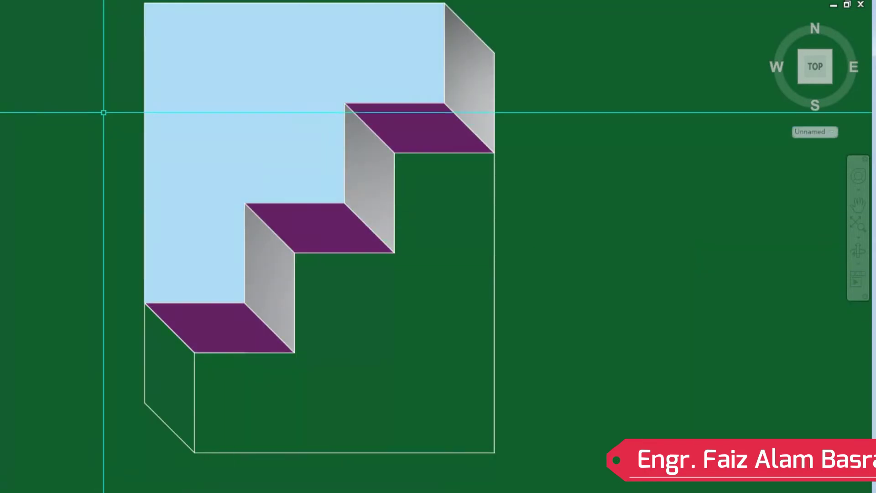
- Hatch the enclosed region beneath the steps with a white fill
{"action": "type", "text": "h"}
{"action": "key", "text": "Return"}
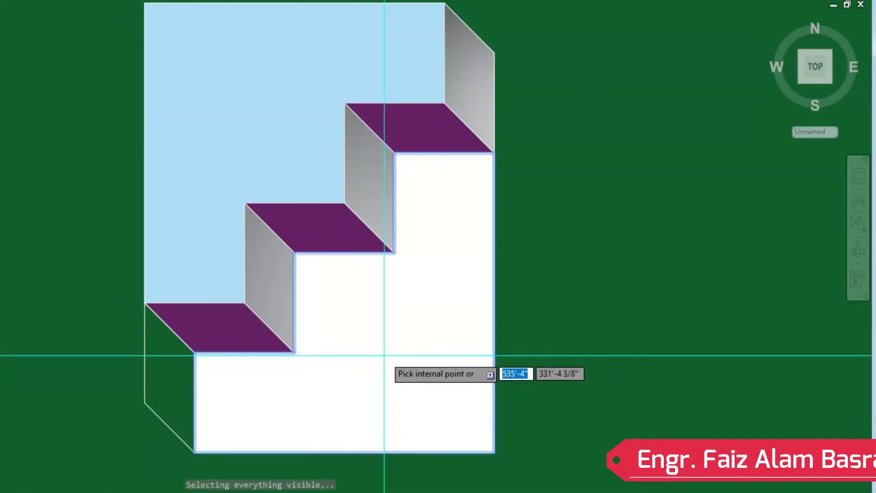
{"action": "key", "text": "Return"}
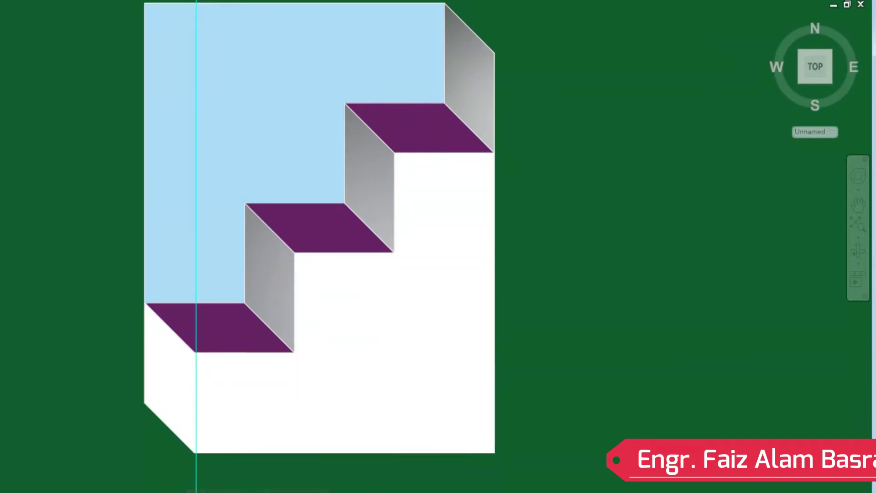
- Match the grey side-face shading onto the left wedge with MATCHPROP
{"action": "type", "text": "ma"}
{"action": "key", "text": "Return"}
{"action": "left_click", "coordinate": [268, 280]}
{"action": "left_click", "coordinate": [176, 371]}
- Recolour the white fill beneath the steps dark purple, matching the treads
{"action": "right_click", "coordinate": [612, 284]}
{"action": "left_click", "coordinate": [612, 288]}
{"action": "left_click", "coordinate": [439, 269]}
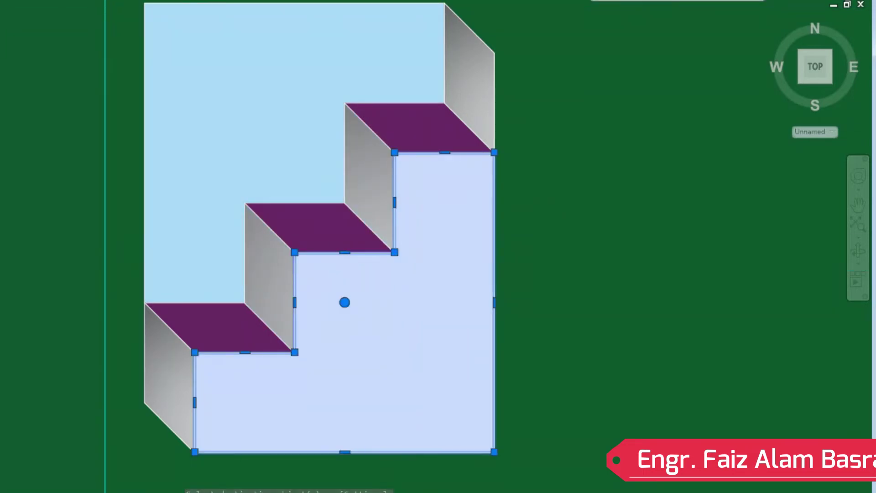
{"action": "left_click", "coordinate": [128, 4]}
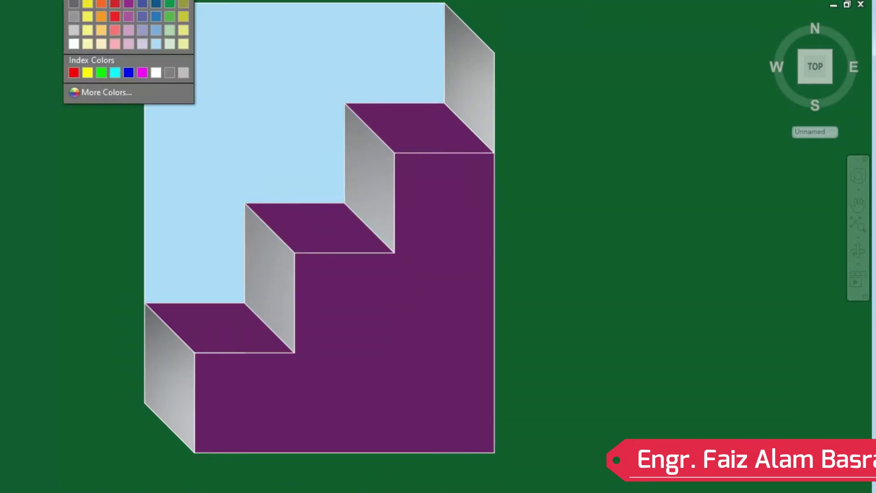
{"action": "left_click", "coordinate": [411, 319]}
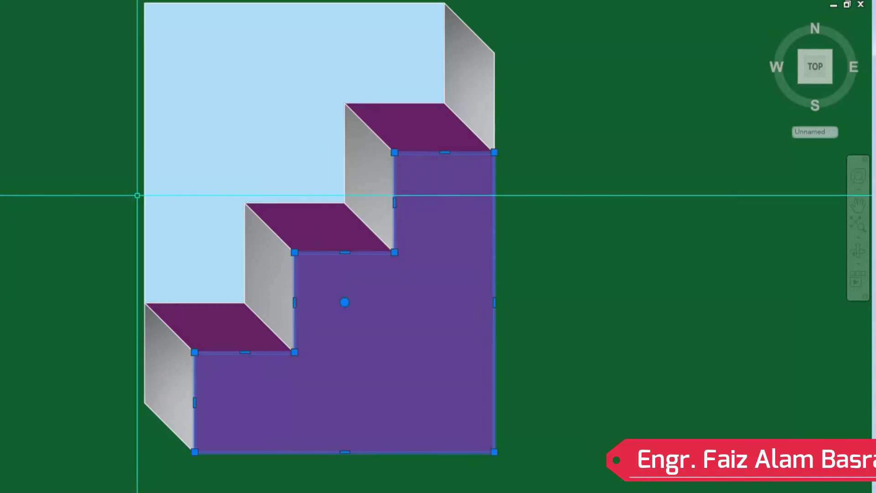
{"action": "key", "text": "Escape"}
{"action": "scroll", "coordinate": [67, 256], "scroll_direction": "down", "scroll_amount": 2}
{"action": "scroll", "coordinate": [413, 235], "scroll_direction": "up", "scroll_amount": 2}
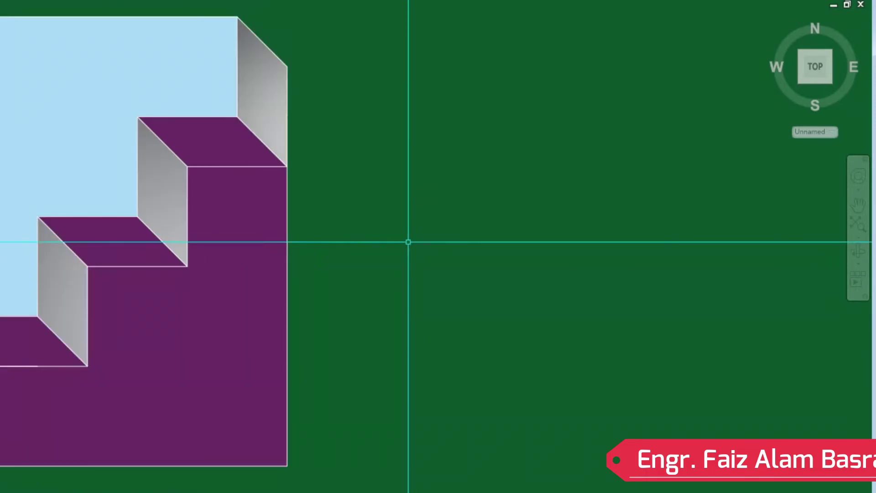
{"action": "scroll", "coordinate": [398, 237], "scroll_direction": "down", "scroll_amount": 2}
{"action": "scroll", "coordinate": [446, 231], "scroll_direction": "up", "scroll_amount": 2}
{"action": "scroll", "coordinate": [445, 232], "scroll_direction": "down", "scroll_amount": 2}
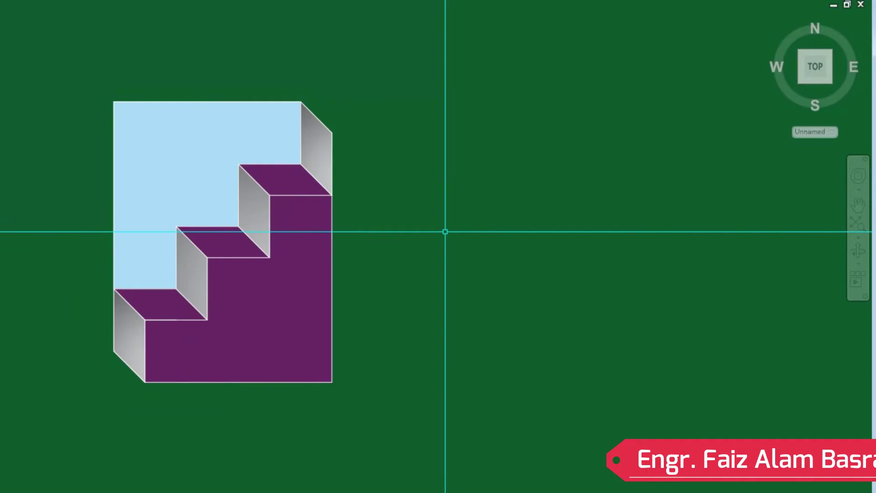
{"action": "scroll", "coordinate": [171, 169], "scroll_direction": "up", "scroll_amount": 2}
{"action": "scroll", "coordinate": [176, 150], "scroll_direction": "down", "scroll_amount": 2}
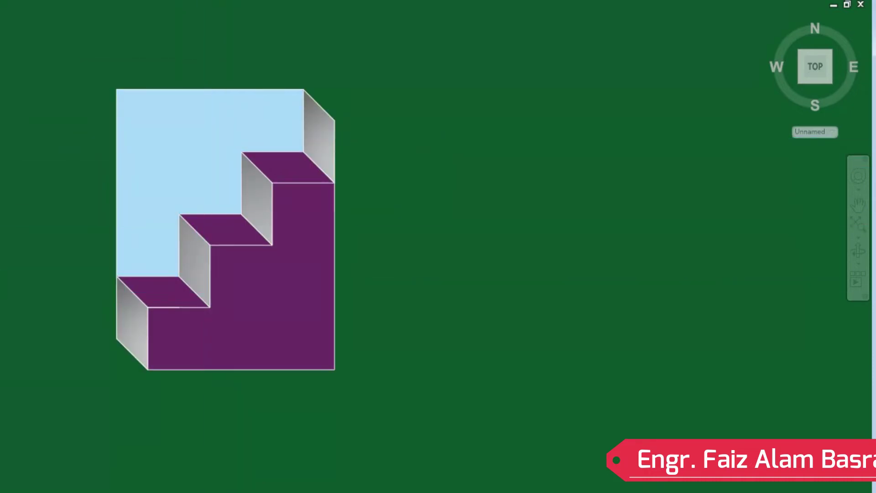
- Copy the whole purple staircase and place the duplicate further right
{"action": "left_click", "coordinate": [442, 424]}
{"action": "left_click", "coordinate": [55, 39]}
{"action": "key", "text": "Return"}
{"action": "left_click", "coordinate": [100, 421]}
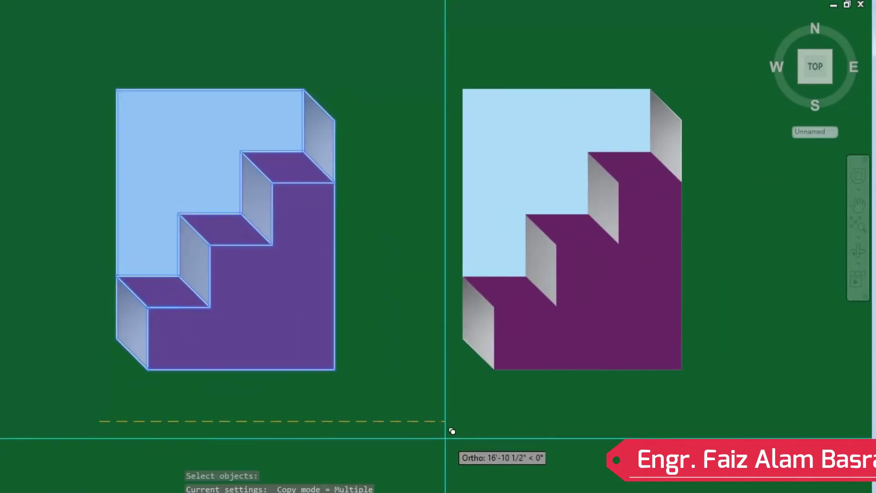
{"action": "right_click", "coordinate": [336, 220]}
{"action": "left_click", "coordinate": [352, 223]}
{"action": "scroll", "coordinate": [146, 260], "scroll_direction": "down", "scroll_amount": 3}
{"action": "scroll", "coordinate": [453, 256], "scroll_direction": "up", "scroll_amount": 3}
{"action": "scroll", "coordinate": [430, 244], "scroll_direction": "up", "scroll_amount": 1}
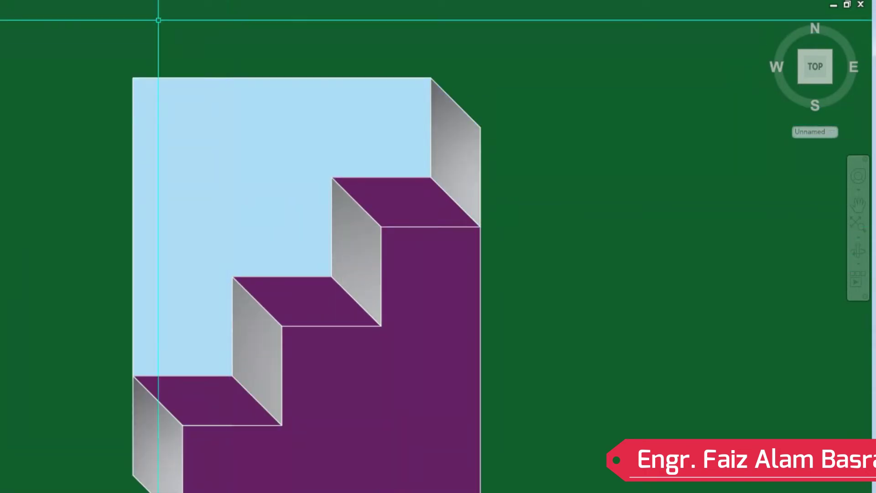
- Copy the top tread edges from the top-right corner
{"action": "key", "text": "Return"}
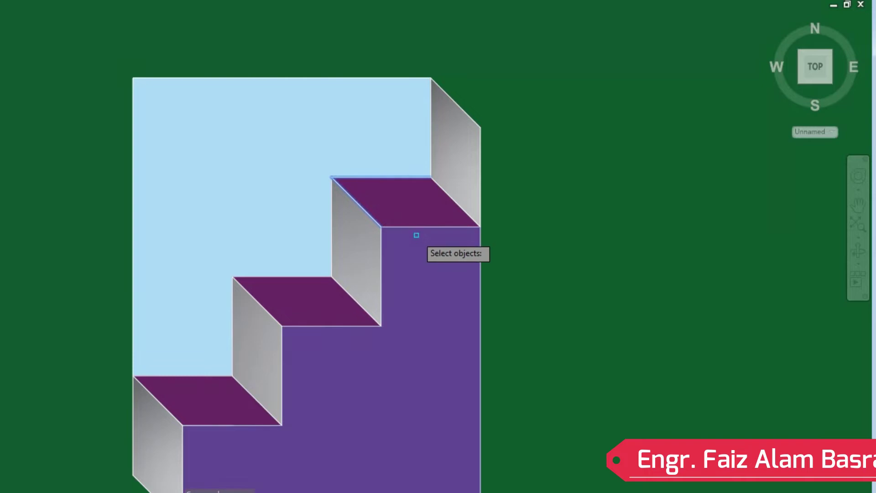
{"action": "left_click", "coordinate": [372, 201]}
{"action": "key", "text": "Return"}
{"action": "left_click", "coordinate": [431, 78]}
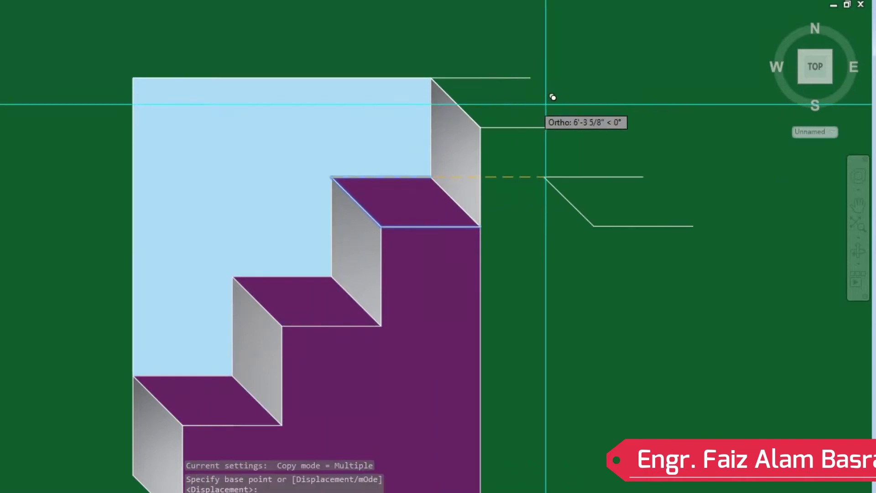
{"action": "scroll", "coordinate": [466, 54], "scroll_direction": "down", "scroll_amount": 2}
{"action": "scroll", "coordinate": [467, 54], "scroll_direction": "up", "scroll_amount": 2}
{"action": "key", "text": "Escape"}
- Draw a line from the copied edge's end down the staircase's right side
{"action": "type", "text": "l"}
{"action": "key", "text": "Return"}
{"action": "left_click", "coordinate": [495, 74]}
{"action": "left_click", "coordinate": [546, 124]}
{"action": "scroll", "coordinate": [546, 125], "scroll_direction": "down", "scroll_amount": 2}
{"action": "scroll", "coordinate": [545, 361], "scroll_direction": "up", "scroll_amount": 2}
{"action": "right_click", "coordinate": [548, 373]}
{"action": "key", "text": "Escape"}
{"action": "key", "text": "Escape"}
- Erase the purple front fill and fillet the bottom and vertical lines into a corner
{"action": "left_click", "coordinate": [502, 269]}
{"action": "left_click", "coordinate": [457, 269]}
{"action": "key", "text": "Delete"}
{"action": "type", "text": "f"}
{"action": "key", "text": "Return"}
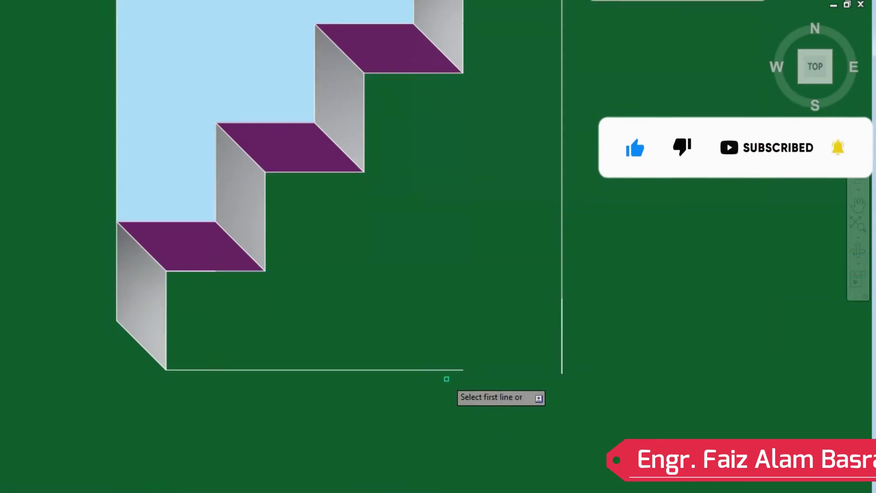
{"action": "left_click", "coordinate": [456, 369]}
{"action": "left_click", "coordinate": [562, 285]}
{"action": "left_click", "coordinate": [495, 256]}
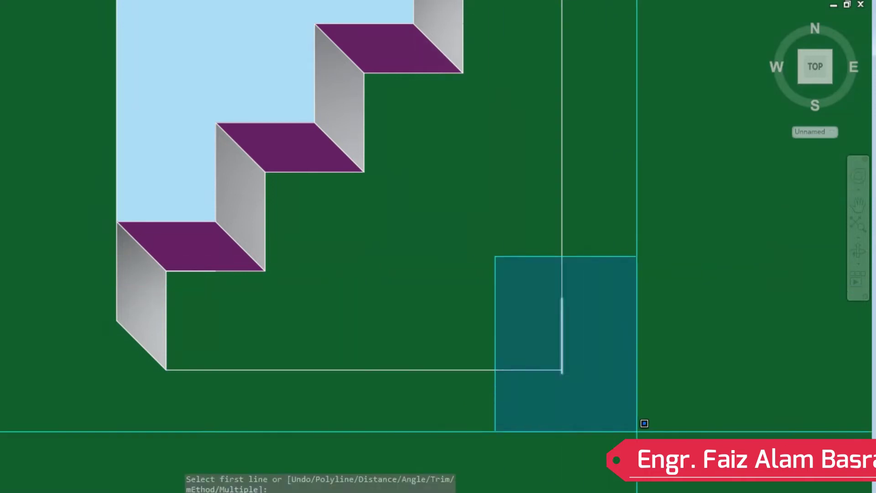
{"action": "left_click", "coordinate": [639, 427]}
{"action": "scroll", "coordinate": [313, 395], "scroll_direction": "down", "scroll_amount": 2}
- Hatch the top-right parallelogram and match it to the dark purple fill
{"action": "type", "text": "h"}
{"action": "key", "text": "Return"}
{"action": "left_click", "coordinate": [409, 121]}
{"action": "key", "text": "Return"}
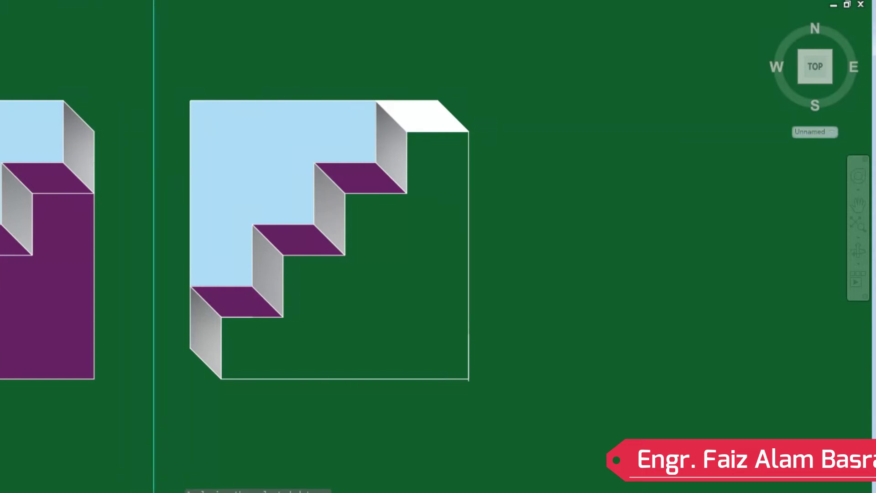
{"action": "type", "text": "ma"}
{"action": "key", "text": "Return"}
{"action": "left_click", "coordinate": [361, 182]}
{"action": "left_click", "coordinate": [434, 117]}
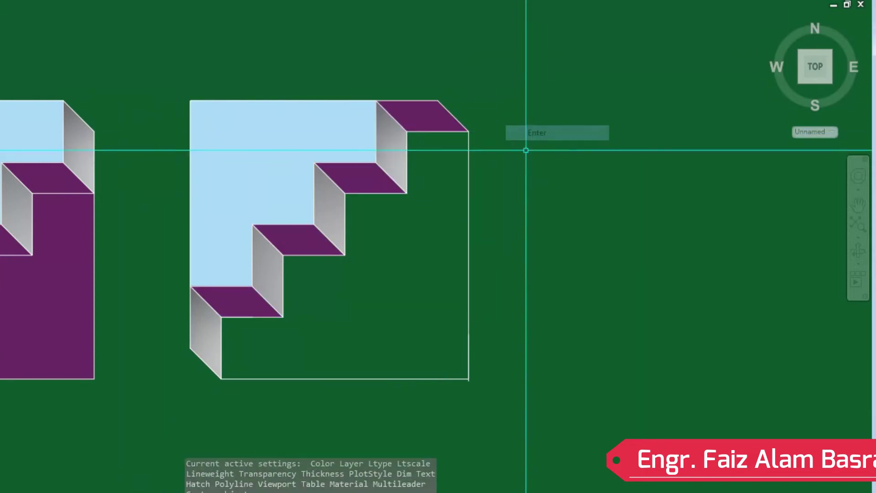
- Hatch the lower stair region of the second staircase with a white fill
{"action": "type", "text": "h"}
{"action": "key", "text": "Return"}
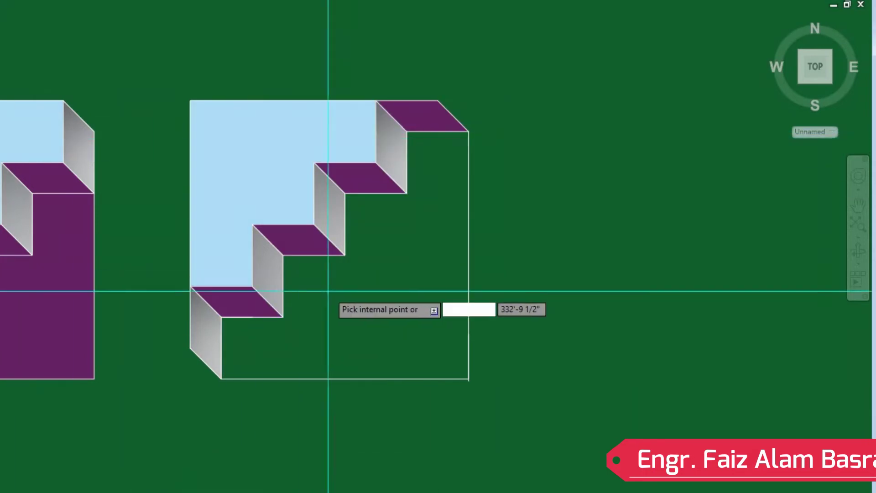
{"action": "left_click", "coordinate": [362, 308]}
{"action": "scroll", "coordinate": [405, 299], "scroll_direction": "down", "scroll_amount": 2}
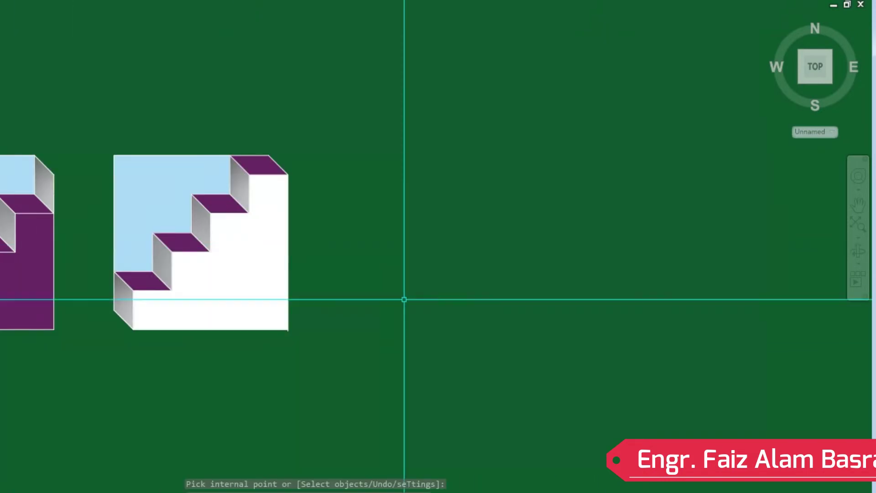
{"action": "scroll", "coordinate": [413, 378], "scroll_direction": "up", "scroll_amount": 2}
{"action": "scroll", "coordinate": [449, 380], "scroll_direction": "down", "scroll_amount": 2}
{"action": "scroll", "coordinate": [448, 379], "scroll_direction": "up", "scroll_amount": 2}
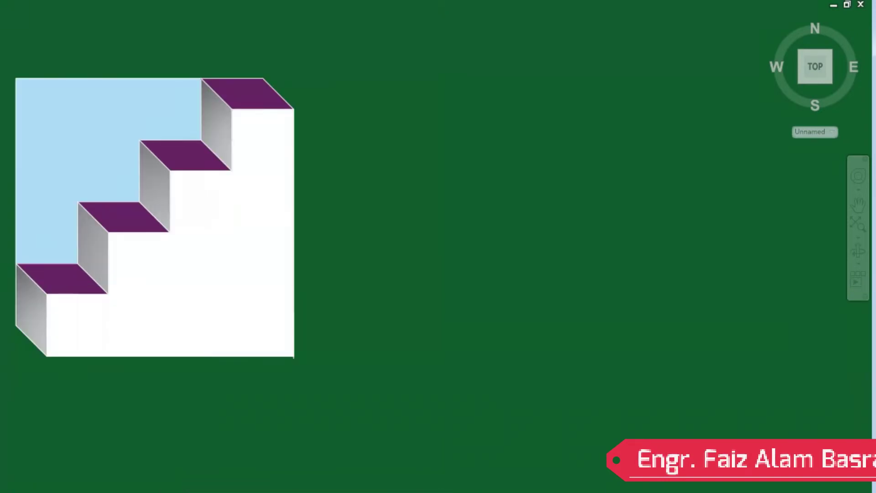
- Copy the whole staircase with a crossing window and place the duplicate to the right
{"action": "left_click", "coordinate": [460, 403]}
{"action": "left_click", "coordinate": [7, 41]}
{"action": "key", "text": "Return"}
{"action": "left_click", "coordinate": [377, 389]}
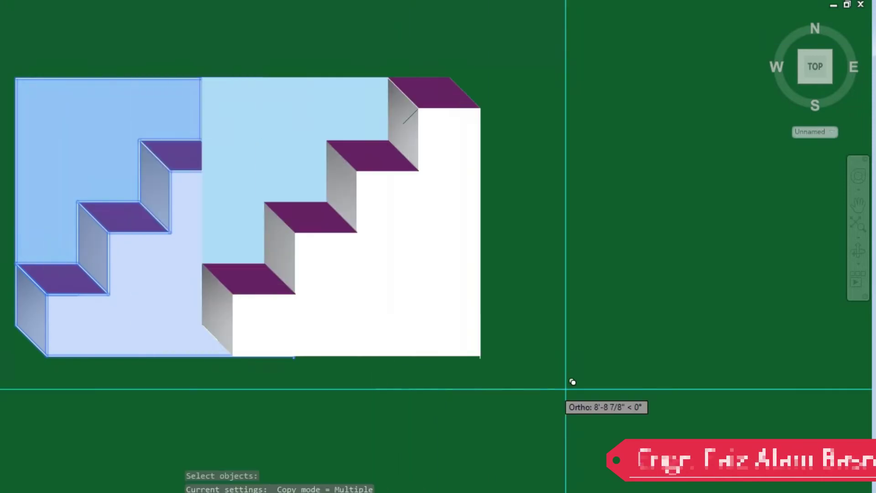
{"action": "right_click", "coordinate": [731, 389]}
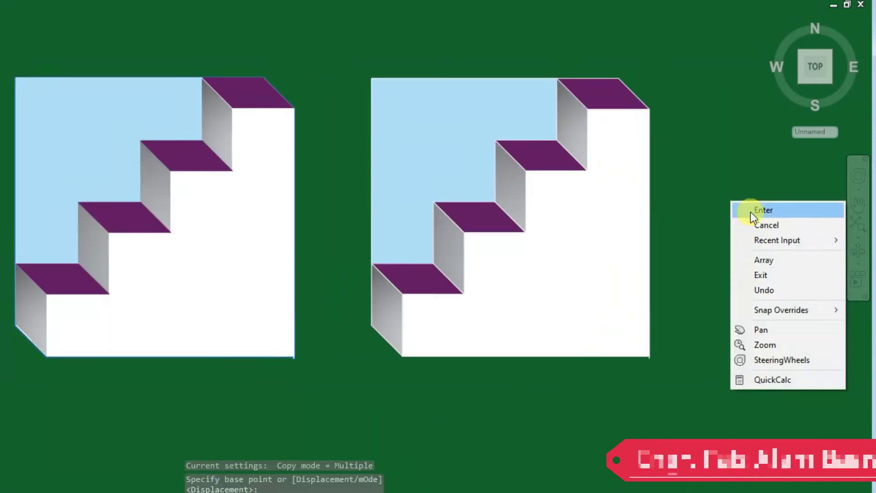
{"action": "left_click", "coordinate": [798, 212]}
{"action": "key", "text": "Escape"}
{"action": "left_click", "coordinate": [538, 264]}
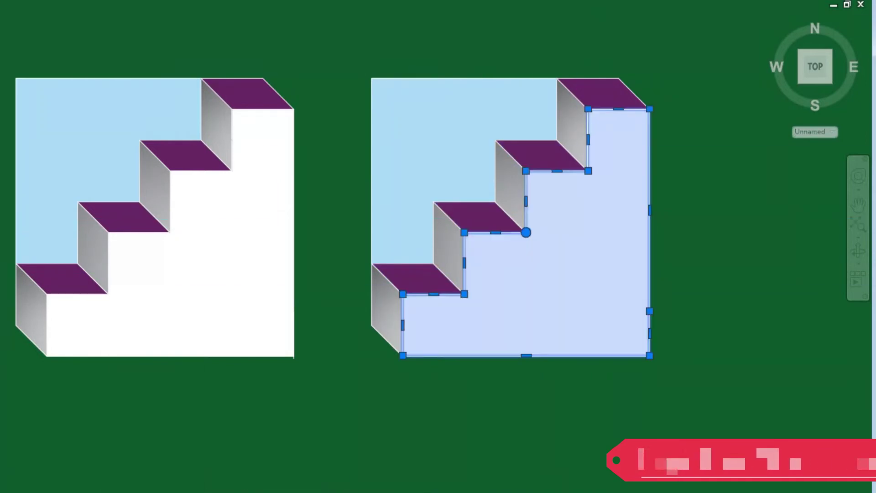
- Change the copy's selected hatch to the ANSI31 pattern at the default scale
{"action": "type", "text": "ANSI31"}
{"action": "key", "text": "Return"}
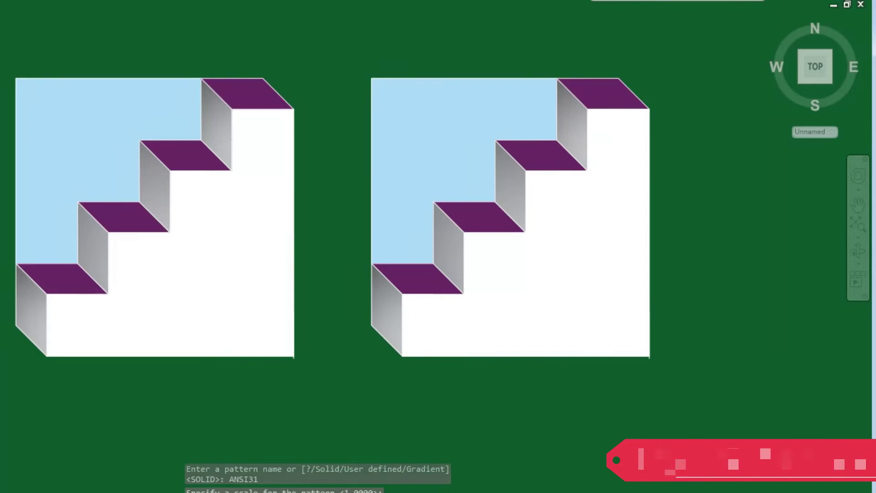
{"action": "key", "text": "Return"}
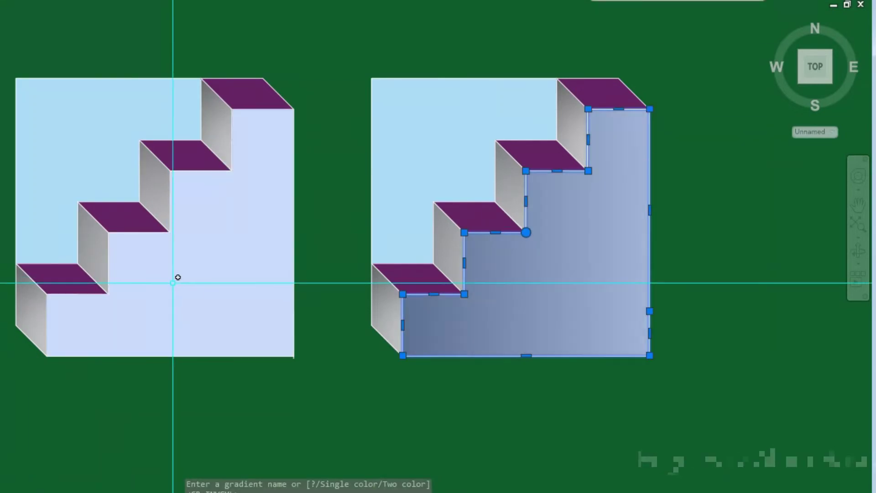
- Select the light-blue upper wall hatch and bring up its colour choices
{"action": "left_click", "coordinate": [471, 147]}
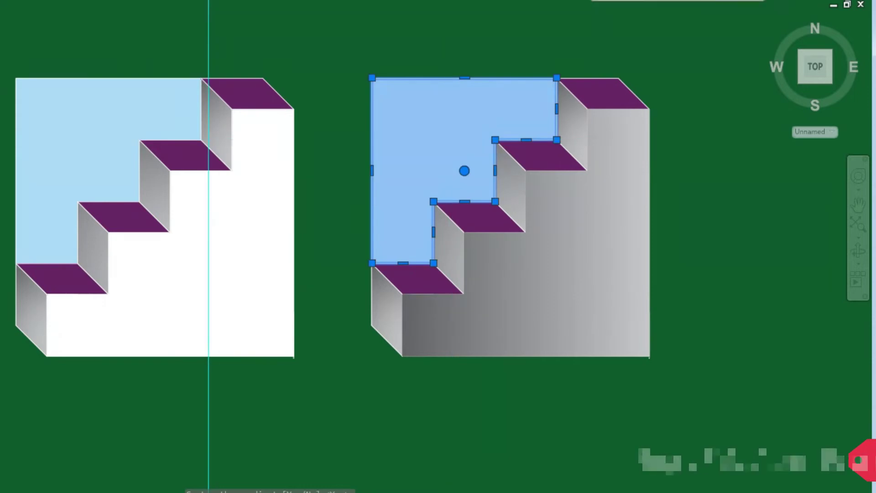
{"action": "key", "text": "Escape"}
{"action": "left_click", "coordinate": [464, 171]}
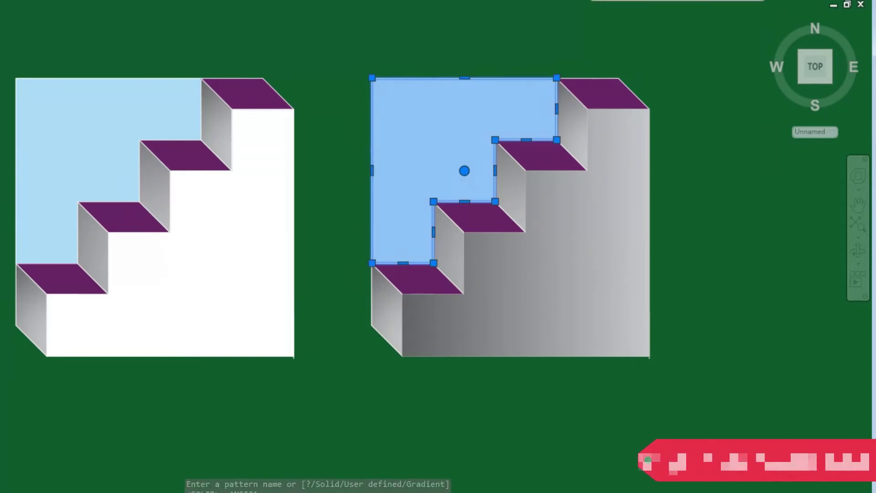
{"action": "left_click", "coordinate": [128, 1]}
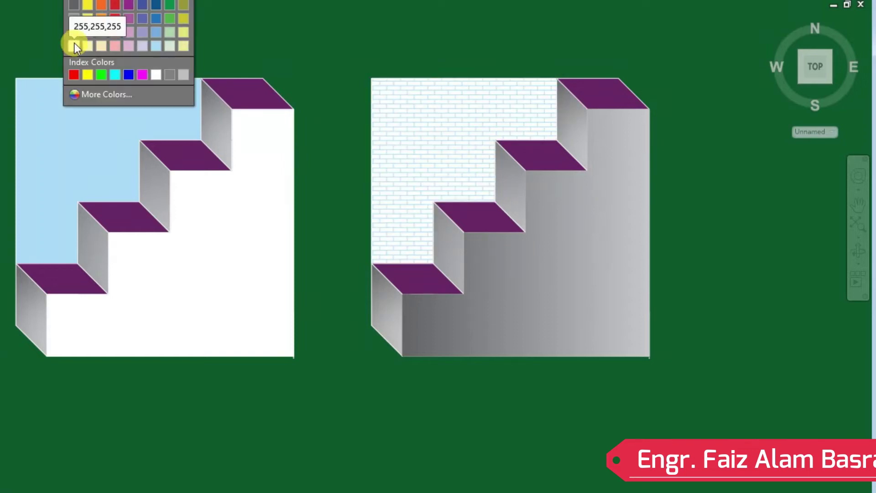
- Give the right staircase's brick wall red brick lines on a white background
{"action": "left_click", "coordinate": [125, 46]}
{"action": "left_click", "coordinate": [145, 2]}
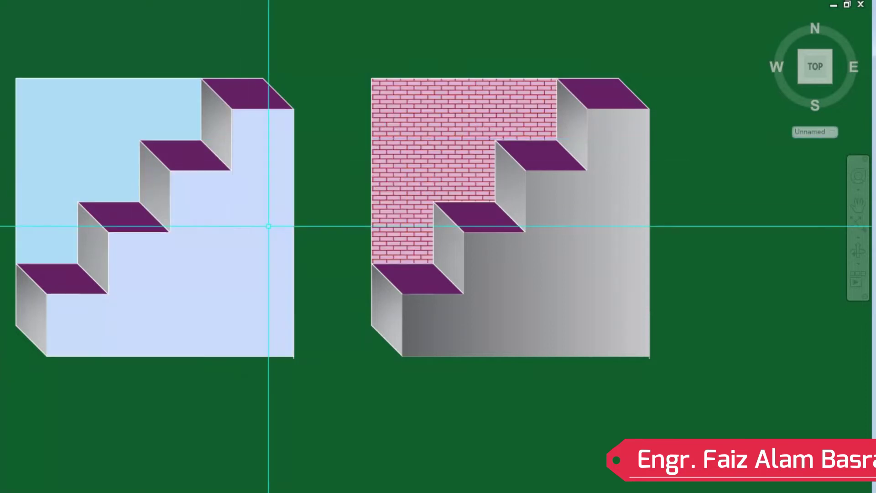
{"action": "scroll", "coordinate": [404, 65], "scroll_direction": "up", "scroll_amount": 4}
{"action": "scroll", "coordinate": [356, 125], "scroll_direction": "down", "scroll_amount": 2}
{"action": "left_click", "coordinate": [76, 2]}
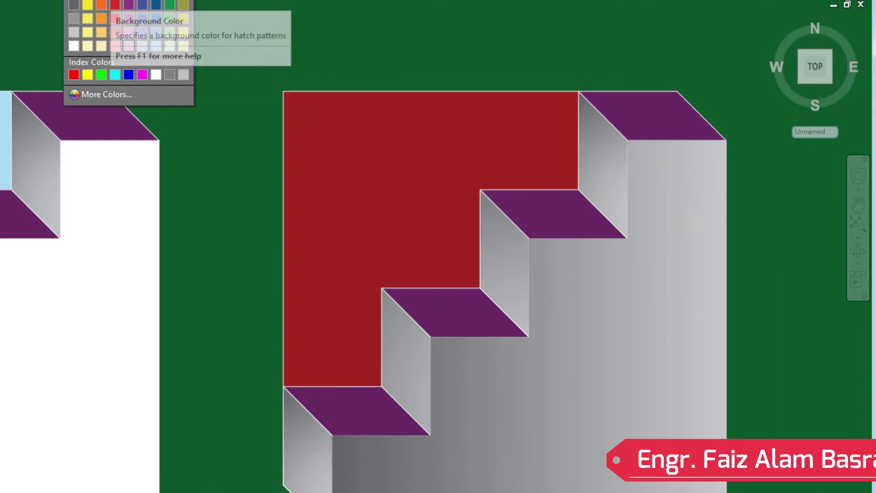
{"action": "left_click", "coordinate": [75, 45]}
{"action": "key", "text": "Escape"}
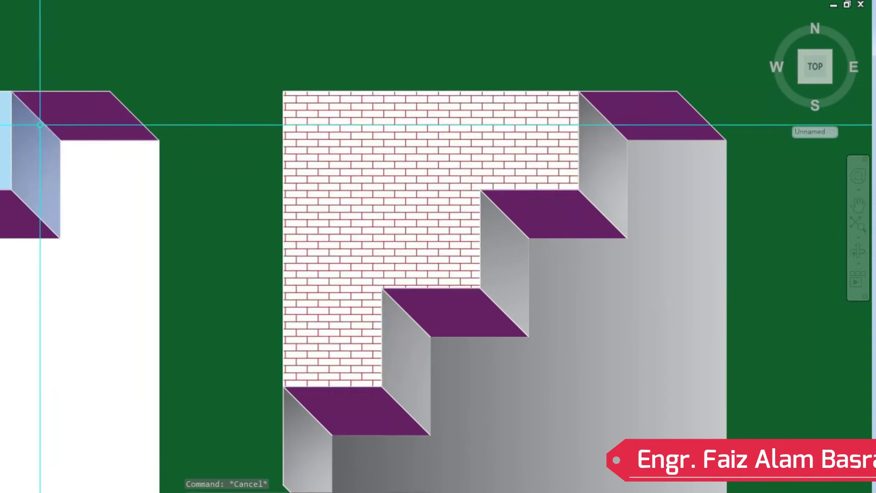
{"action": "scroll", "coordinate": [50, 84], "scroll_direction": "down", "scroll_amount": 2}
{"action": "scroll", "coordinate": [392, 273], "scroll_direction": "up", "scroll_amount": 2}
- Copy the brick-walled staircase with a crossing window, placing the copy further right
{"action": "scroll", "coordinate": [183, 278], "scroll_direction": "down", "scroll_amount": 2}
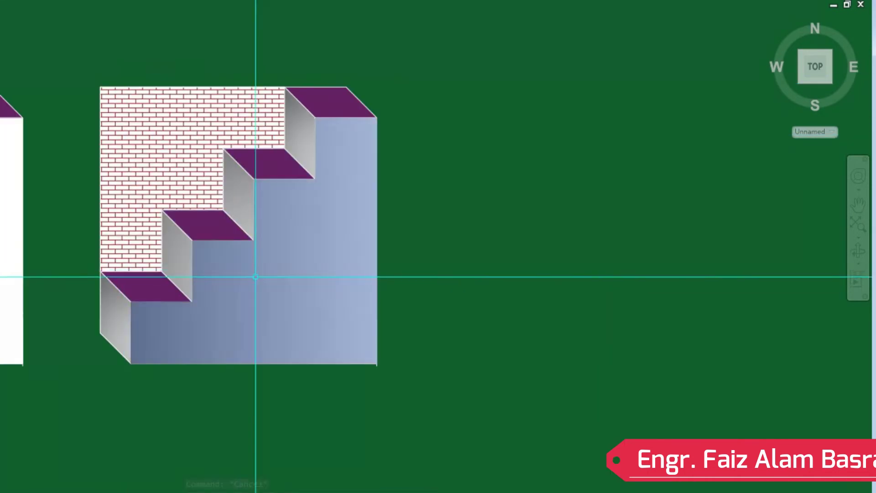
{"action": "scroll", "coordinate": [45, 178], "scroll_direction": "down", "scroll_amount": 2}
{"action": "scroll", "coordinate": [26, 183], "scroll_direction": "up", "scroll_amount": 4}
{"action": "scroll", "coordinate": [95, 225], "scroll_direction": "down", "scroll_amount": 2}
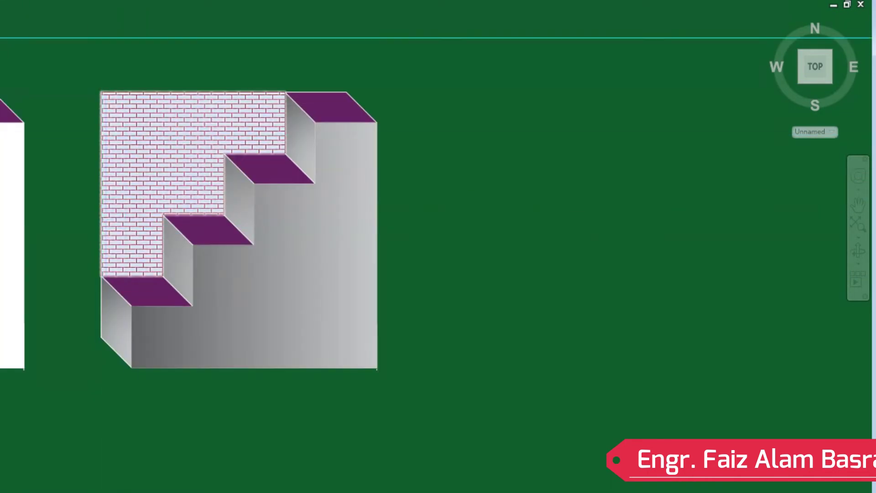
{"action": "left_click", "coordinate": [450, 411]}
{"action": "left_click", "coordinate": [131, 84]}
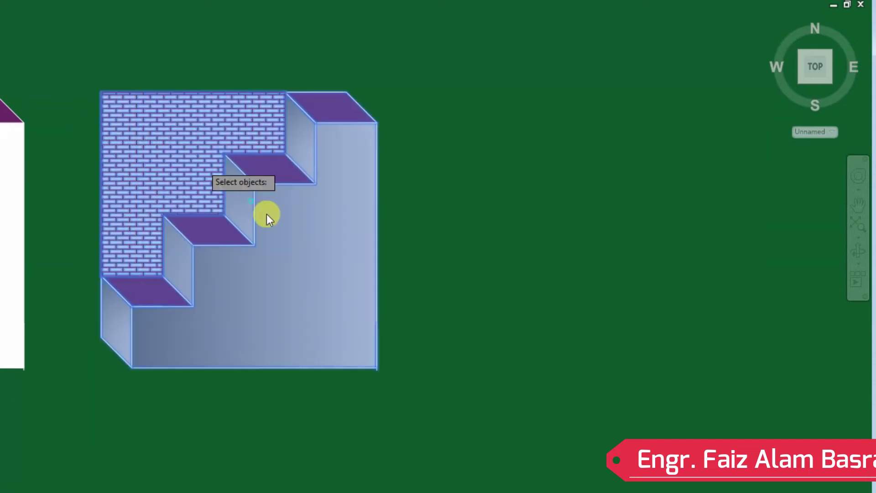
{"action": "key", "text": "Return"}
{"action": "left_click", "coordinate": [254, 391]}
{"action": "left_click", "coordinate": [561, 391]}
{"action": "right_click", "coordinate": [557, 237]}
{"action": "left_click", "coordinate": [579, 246]}
{"action": "scroll", "coordinate": [366, 402], "scroll_direction": "up", "scroll_amount": 6}
{"action": "key", "text": "Escape"}
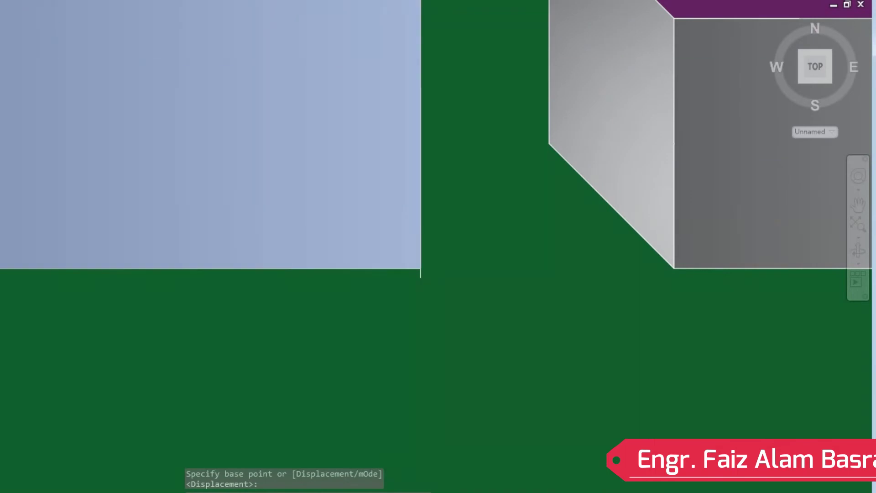
- Trim the copy's stray edges in two crossing passes, then select the purple tread hatches
{"action": "type", "text": "tr"}
{"action": "key", "text": "Return"}
{"action": "key", "text": "Return"}
{"action": "left_click", "coordinate": [497, 342]}
{"action": "left_click", "coordinate": [387, 276]}
{"action": "left_click", "coordinate": [462, 245]}
{"action": "left_click", "coordinate": [356, 176]}
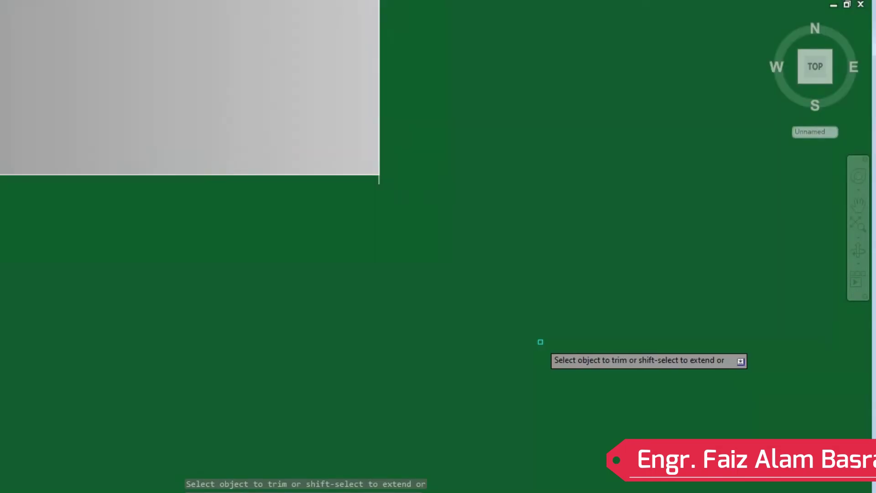
{"action": "scroll", "coordinate": [417, 309], "scroll_direction": "down", "scroll_amount": 2}
{"action": "scroll", "coordinate": [286, 183], "scroll_direction": "up", "scroll_amount": 2}
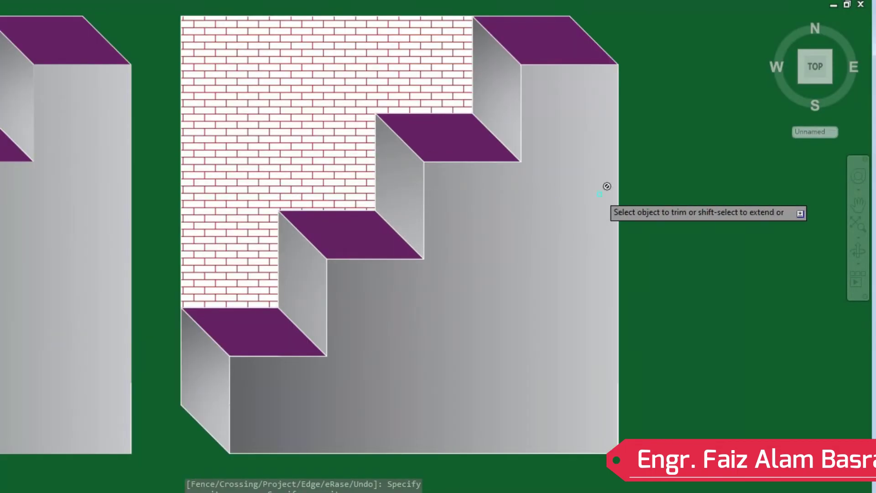
{"action": "key", "text": "Escape"}
{"action": "left_click", "coordinate": [467, 149]}
{"action": "key", "text": "Escape"}
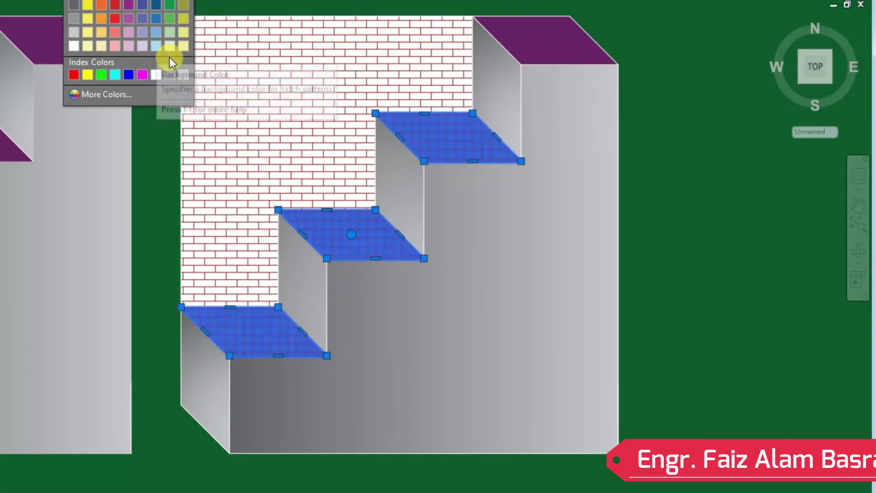
- Set the right staircase's three tread hatches to light blue (173,221,247)
{"action": "key", "text": "Escape"}
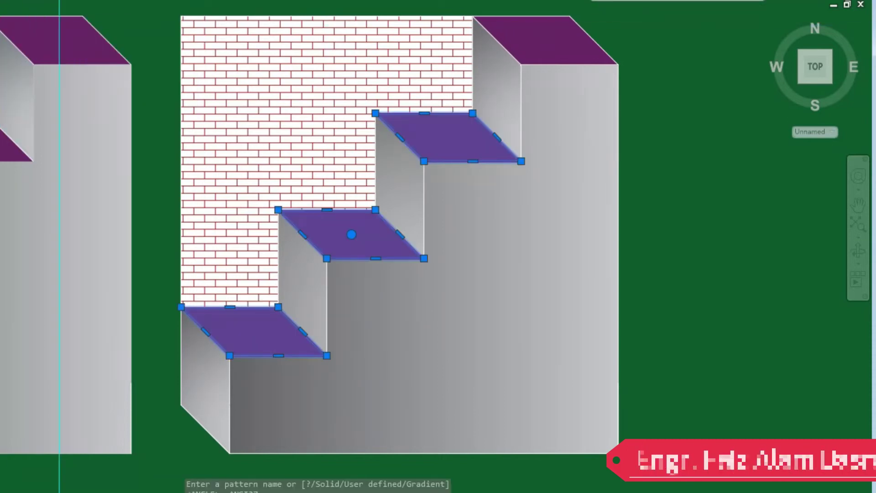
{"action": "left_click", "coordinate": [101, 0]}
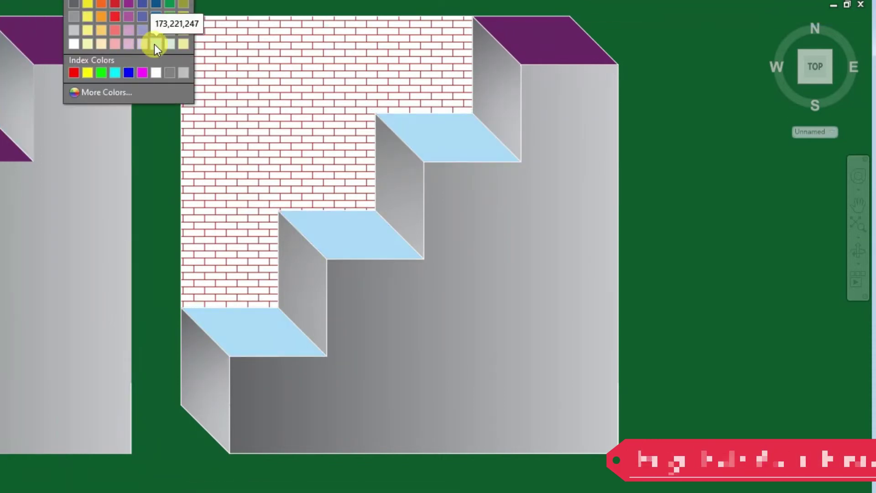
{"action": "left_click", "coordinate": [155, 44]}
{"action": "left_click", "coordinate": [100, 0]}
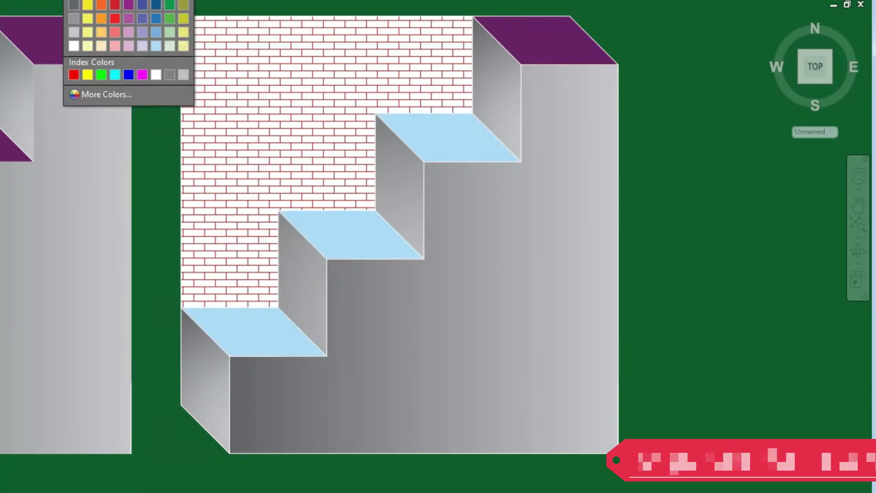
{"action": "key", "text": "Escape"}
{"action": "key", "text": "Escape"}
{"action": "scroll", "coordinate": [309, 190], "scroll_direction": "down", "scroll_amount": 2}
{"action": "scroll", "coordinate": [442, 72], "scroll_direction": "up", "scroll_amount": 2}
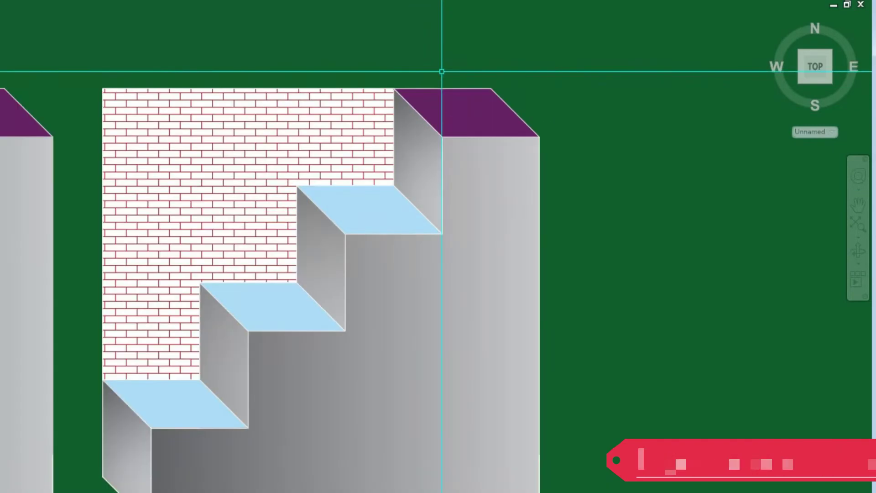
- Match the top face to the light-blue tread fill with MATCHPROP
{"action": "left_click", "coordinate": [365, 210]}
{"action": "left_click", "coordinate": [466, 112]}
{"action": "right_click", "coordinate": [646, 141]}
{"action": "left_click", "coordinate": [664, 143]}
{"action": "scroll", "coordinate": [464, 258], "scroll_direction": "down", "scroll_amount": 2}
{"action": "scroll", "coordinate": [214, 24], "scroll_direction": "up", "scroll_amount": 2}
- Change the lower face's gradient colour to green
{"action": "left_click", "coordinate": [178, 0]}
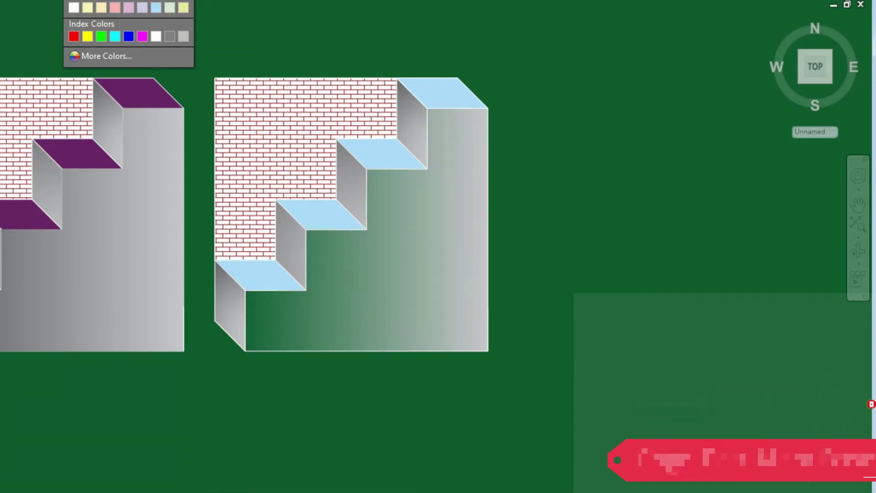
{"action": "key", "text": "Escape"}
{"action": "key", "text": "Escape"}
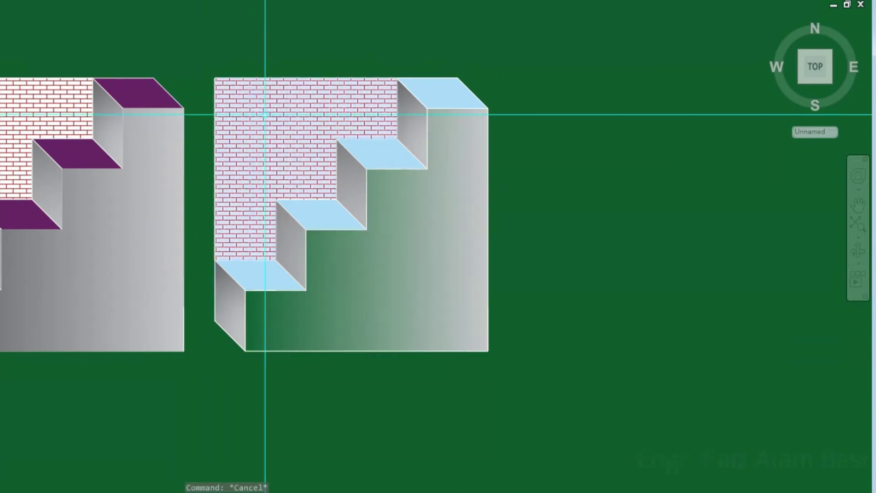
{"action": "scroll", "coordinate": [268, 69], "scroll_direction": "up", "scroll_amount": 2}
- Replace the back wall's brick hatch with the AR-CONC speckled pattern
{"action": "left_click", "coordinate": [237, 64]}
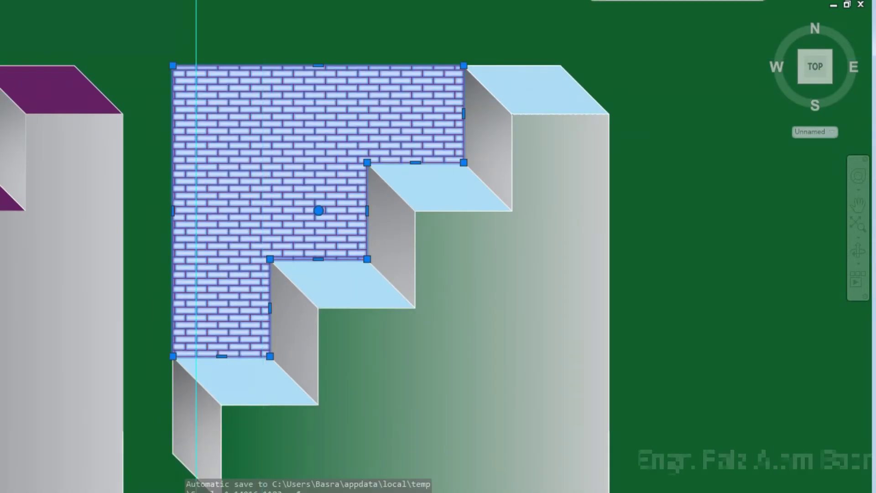
{"action": "left_click", "coordinate": [196, 1]}
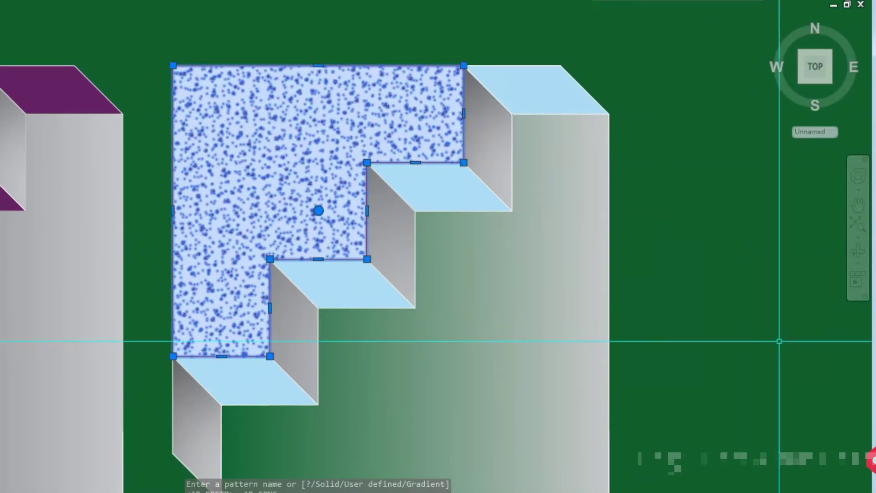
{"action": "key", "text": "Escape"}
{"action": "scroll", "coordinate": [356, 137], "scroll_direction": "down", "scroll_amount": 1}
{"action": "scroll", "coordinate": [624, 249], "scroll_direction": "up", "scroll_amount": 1}
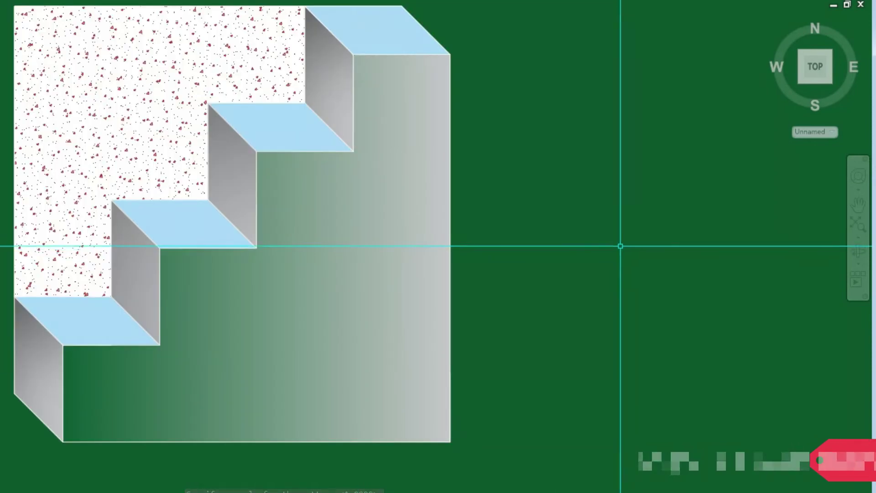
{"action": "scroll", "coordinate": [109, 229], "scroll_direction": "down", "scroll_amount": 1}
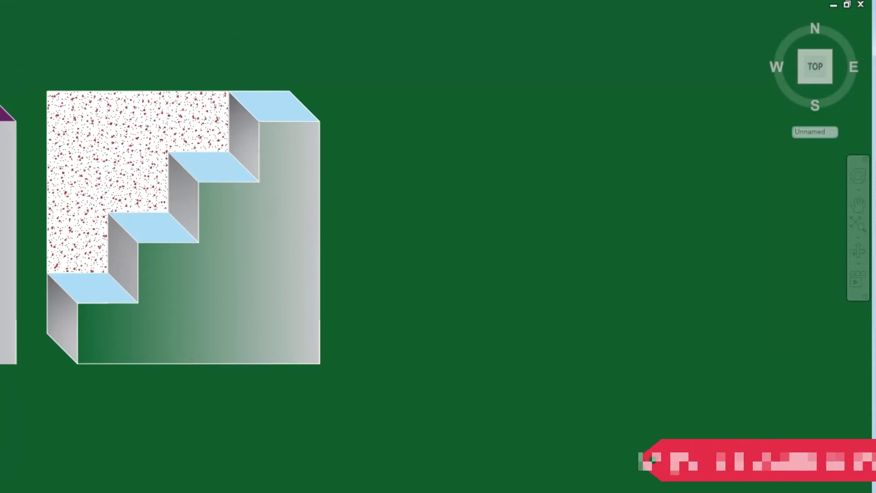
{"action": "left_click", "coordinate": [413, 407]}
- Copy the speckled staircase to the right
{"action": "left_click", "coordinate": [82, 68]}
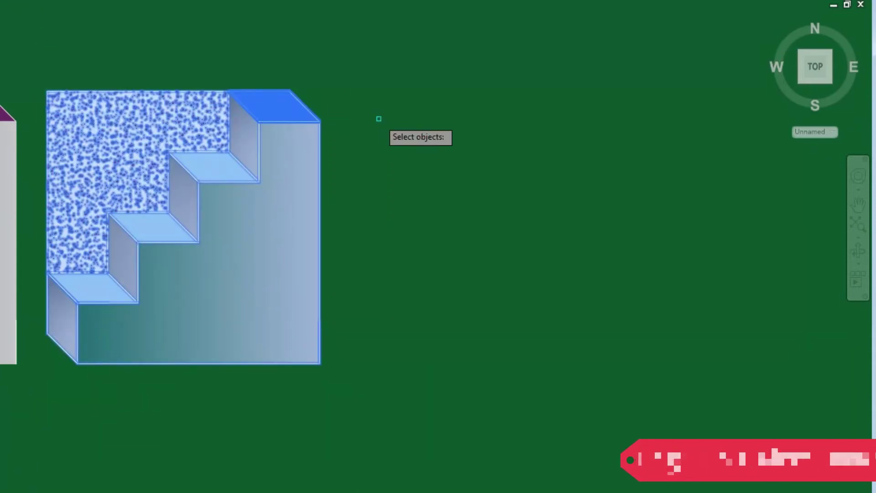
{"action": "key", "text": "Return"}
{"action": "right_click", "coordinate": [557, 401]}
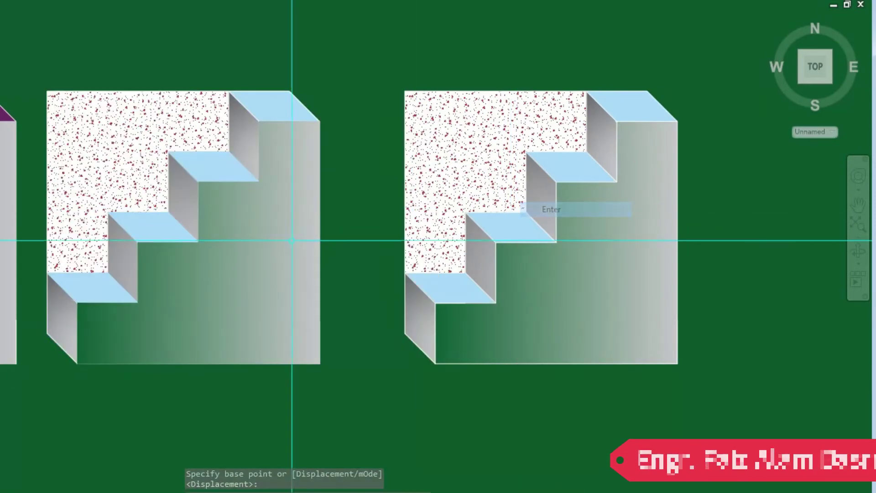
{"action": "middle_click_drag", "start_coordinate": [690, 230], "coordinate": [489, 230]}
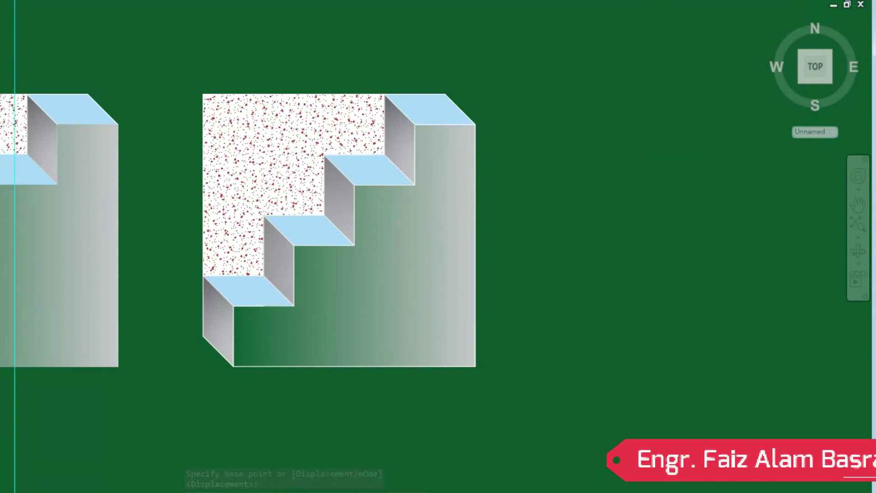
- Rotate the copied staircase 180° about its right corner
{"action": "left_click", "coordinate": [552, 431]}
{"action": "left_click", "coordinate": [310, 239]}
{"action": "key", "text": "Return"}
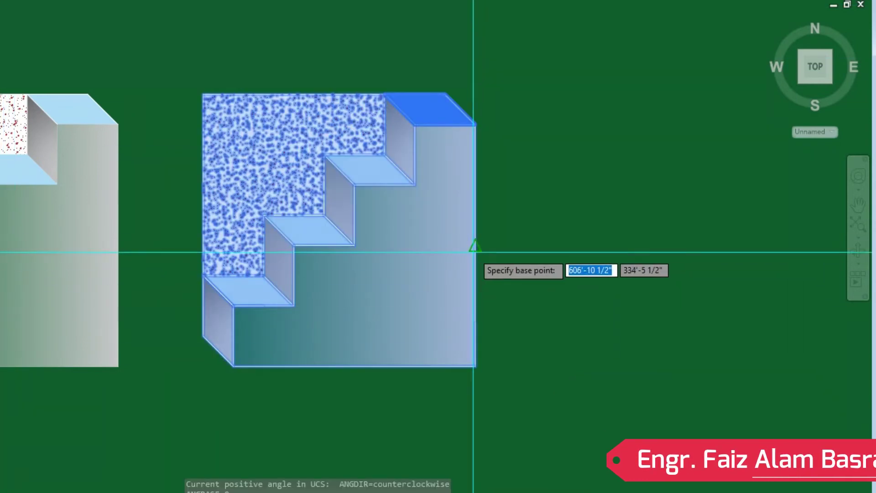
{"action": "left_click", "coordinate": [475, 246]}
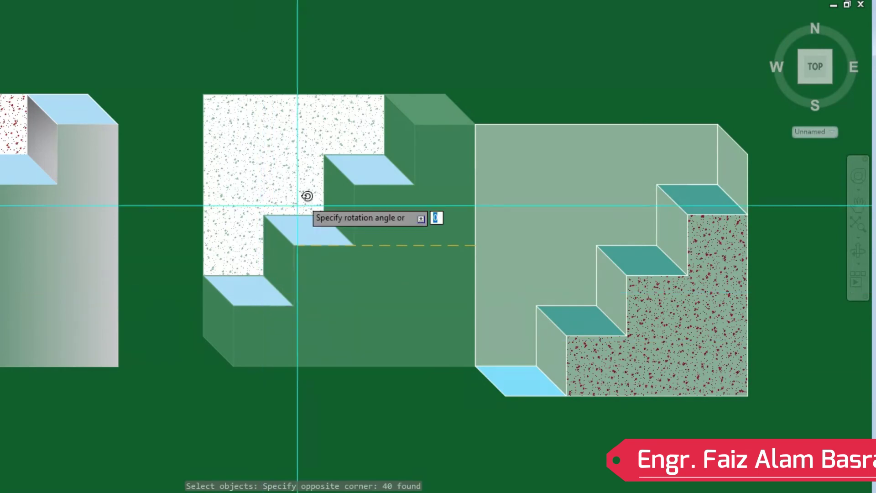
{"action": "left_click", "coordinate": [523, 94]}
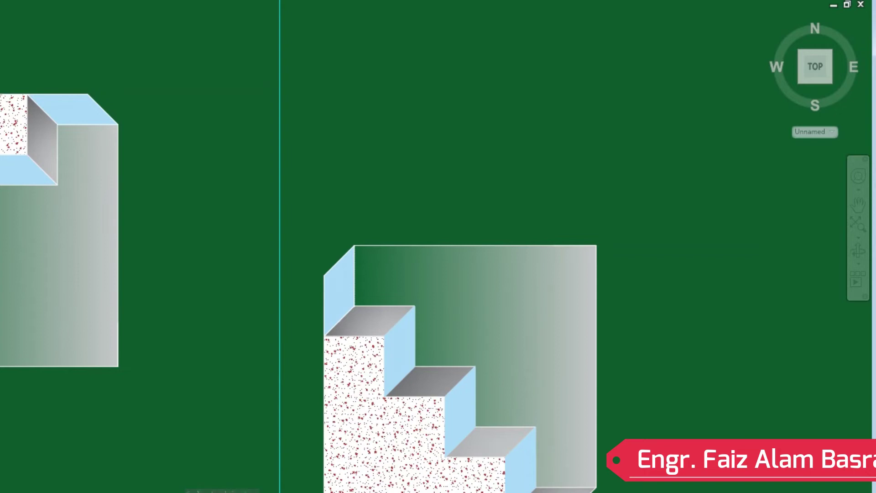
- Move the upside-down staircase up into line with the others, Ortho on
{"action": "scroll", "coordinate": [250, 155], "scroll_direction": "down", "scroll_amount": 2}
{"action": "left_click", "coordinate": [251, 154]}
{"action": "left_click", "coordinate": [556, 427]}
{"action": "key", "text": "Return"}
{"action": "left_click", "coordinate": [561, 394]}
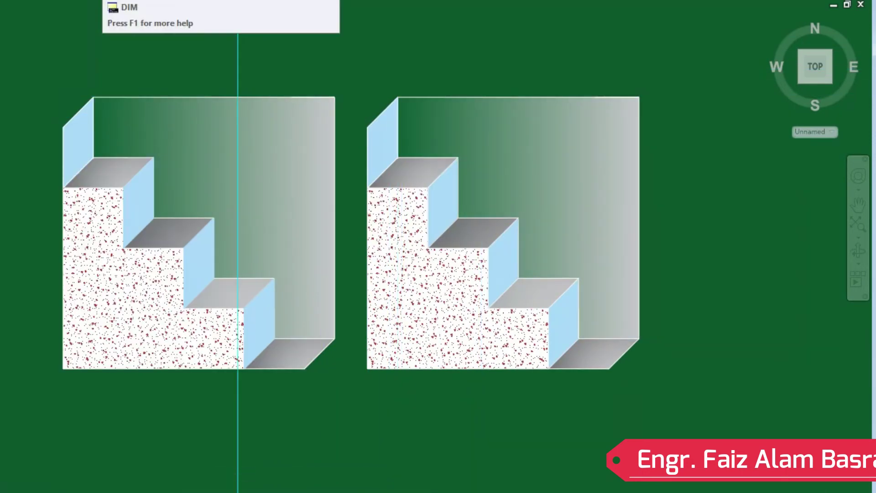
- Match the speckle onto the right staircase's back area and make its lower stepped block red
{"action": "type", "text": "t"}
{"action": "left_click", "coordinate": [457, 296]}
{"action": "left_click", "coordinate": [554, 151]}
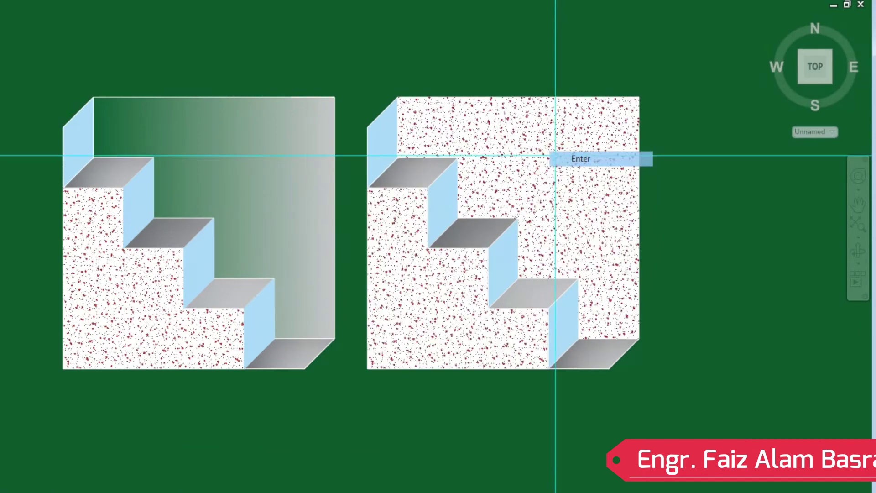
{"action": "key", "text": "Return"}
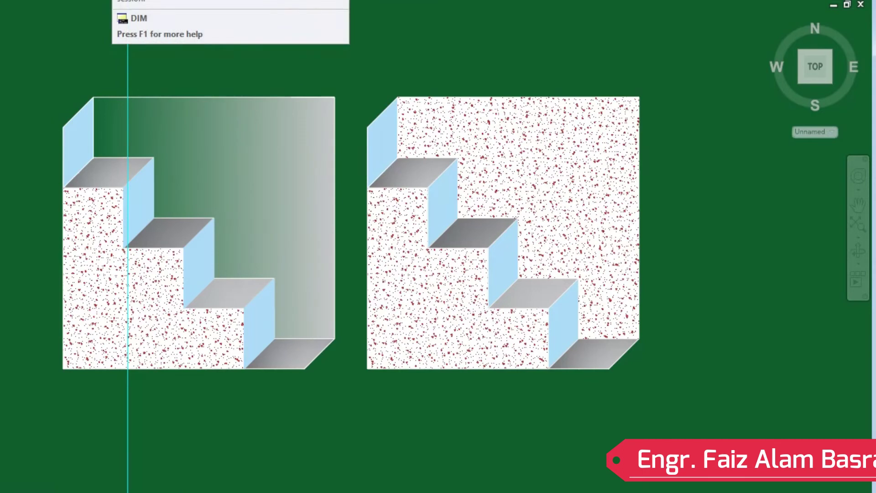
{"action": "left_click", "coordinate": [454, 292]}
{"action": "left_click", "coordinate": [264, 2]}
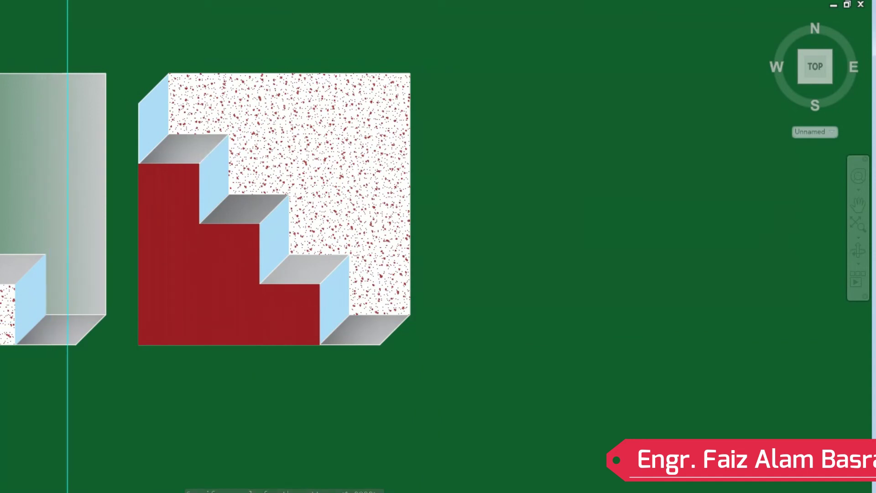
- Copy the red-block staircase to the right
{"action": "left_click", "coordinate": [485, 407]}
{"action": "left_click", "coordinate": [132, 43]}
{"action": "key", "text": "Return"}
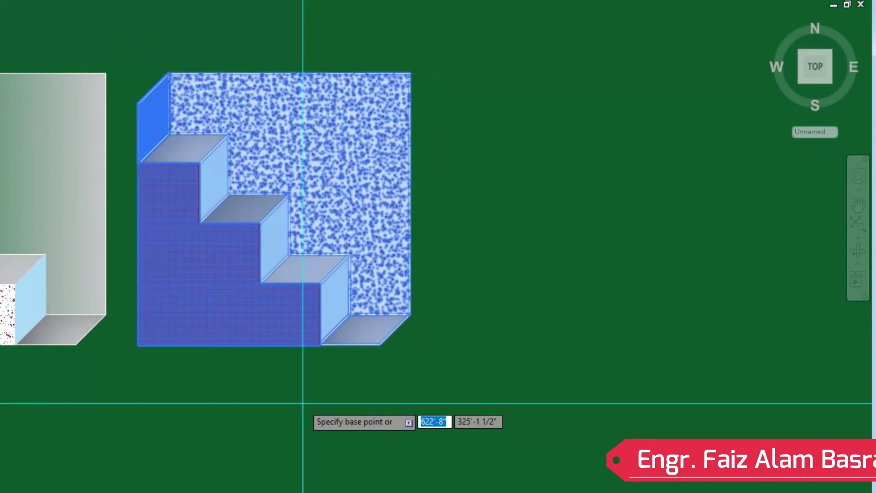
{"action": "left_click", "coordinate": [303, 405]}
{"action": "left_click", "coordinate": [613, 405]}
{"action": "right_click", "coordinate": [654, 305]}
{"action": "left_click", "coordinate": [654, 305]}
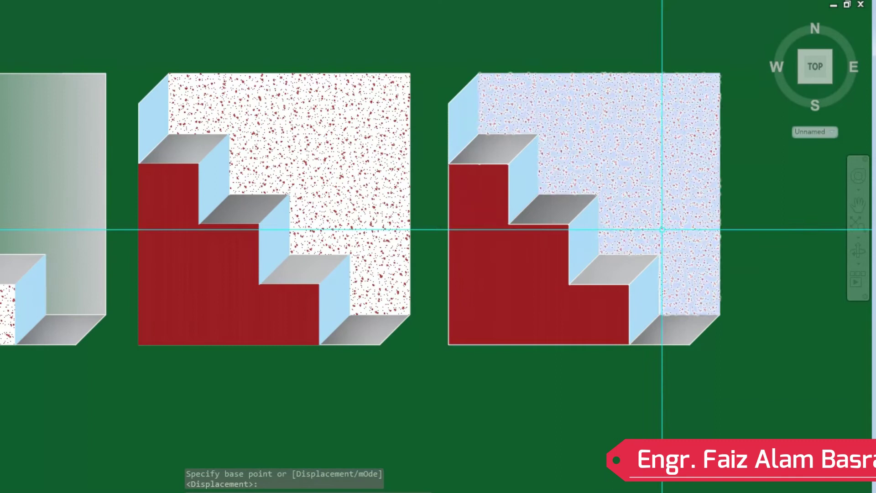
{"action": "middle_click_drag", "start_coordinate": [462, 231], "coordinate": [188, 274]}
{"action": "scroll", "coordinate": [274, 310], "scroll_direction": "up", "scroll_amount": 2}
{"action": "scroll", "coordinate": [274, 310], "scroll_direction": "down", "scroll_amount": 2}
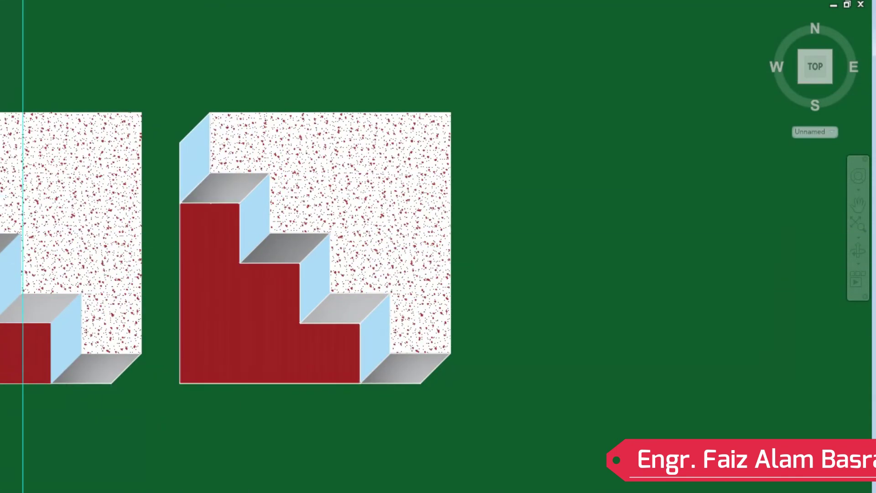
- Set the copy's speckled back hatch to solid red
{"action": "left_click", "coordinate": [350, 185]}
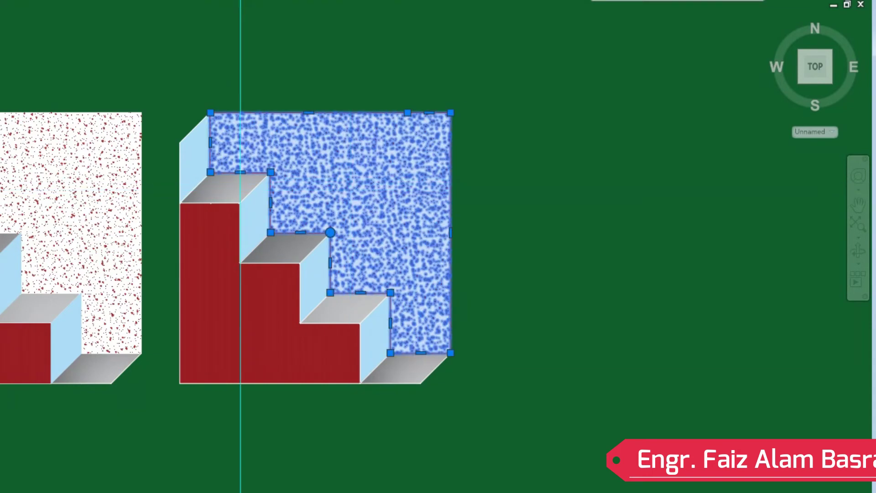
{"action": "left_click", "coordinate": [170, 4]}
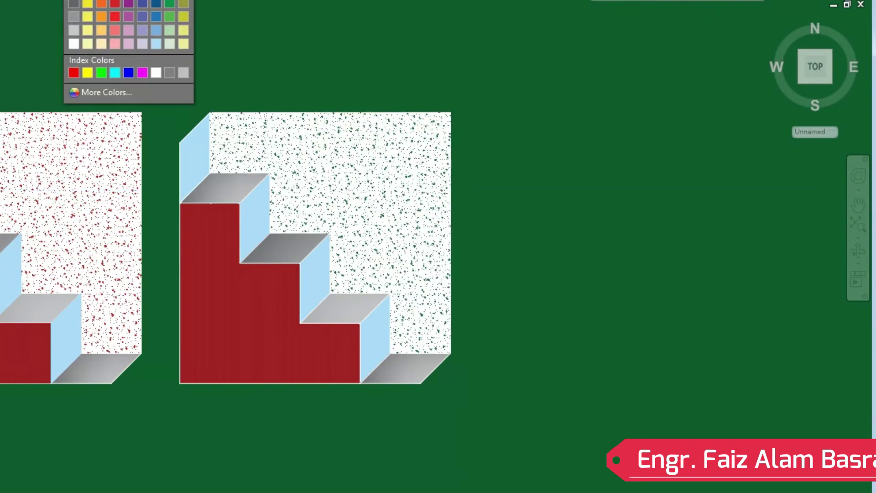
{"action": "left_click", "coordinate": [169, 47]}
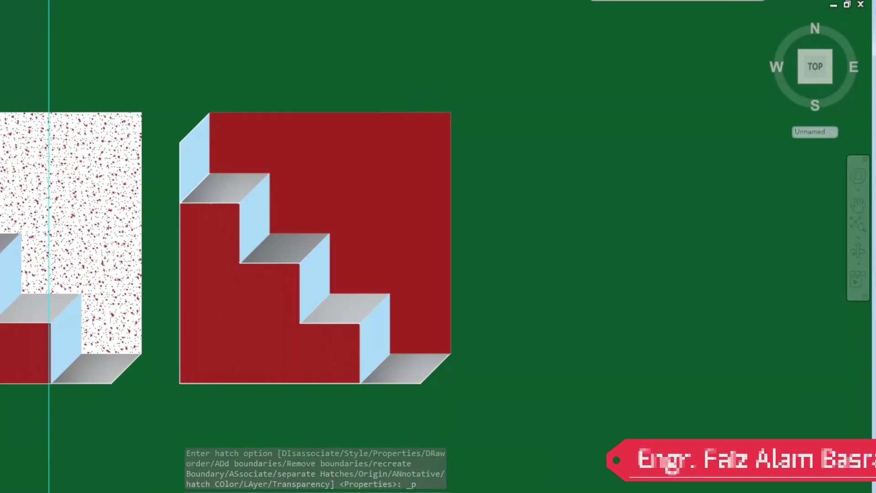
- Copy the red-backed staircase once more to the right
{"action": "left_click", "coordinate": [161, 71]}
{"action": "left_click", "coordinate": [456, 392]}
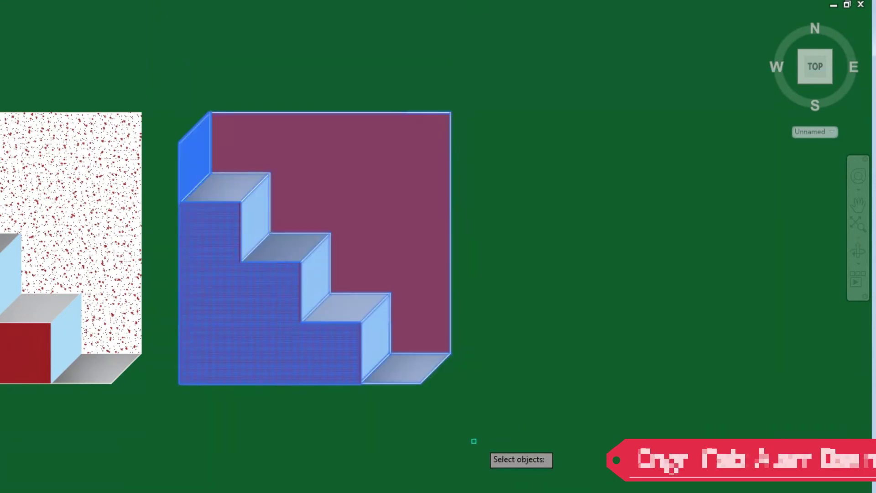
{"action": "key", "text": "Return"}
{"action": "left_click", "coordinate": [274, 438]}
{"action": "right_click", "coordinate": [571, 236]}
{"action": "key", "text": "Escape"}
{"action": "scroll", "coordinate": [293, 255], "scroll_direction": "down", "scroll_amount": 3}
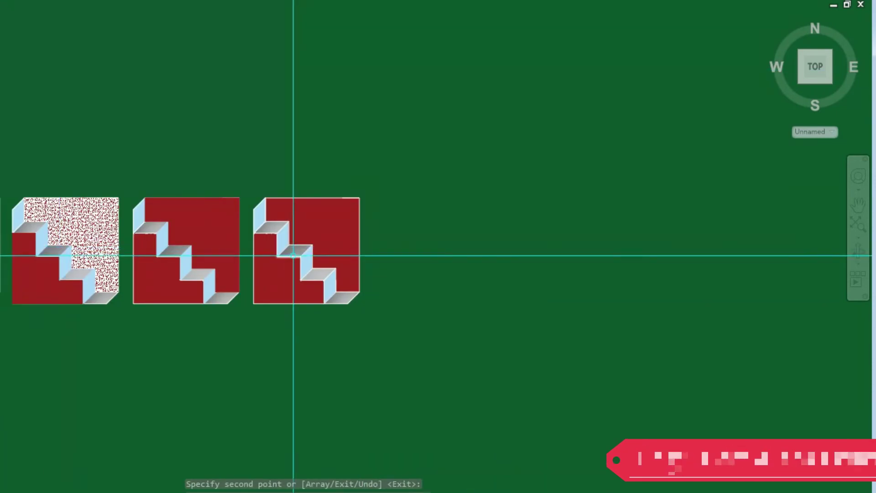
{"action": "scroll", "coordinate": [293, 255], "scroll_direction": "up", "scroll_amount": 5}
{"action": "key", "text": "Return"}
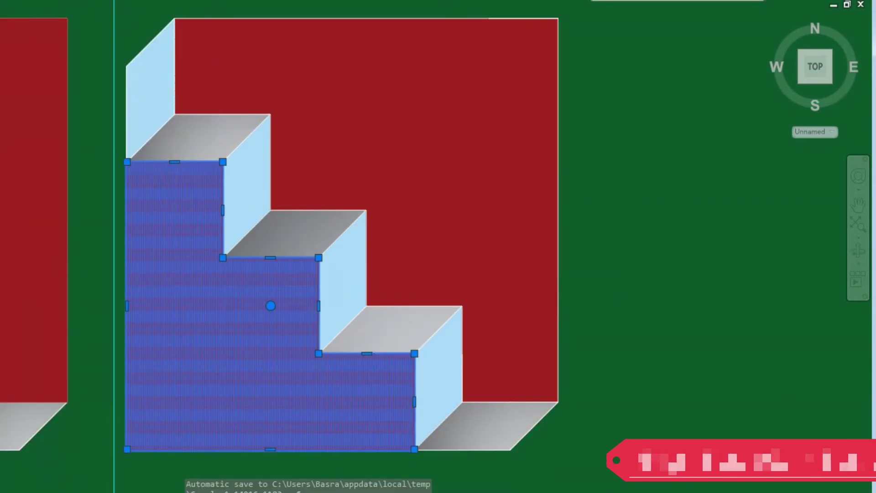
- Make the right staircase's lower stepped block pink
{"action": "left_click", "coordinate": [132, 2]}
{"action": "key", "text": "Escape"}
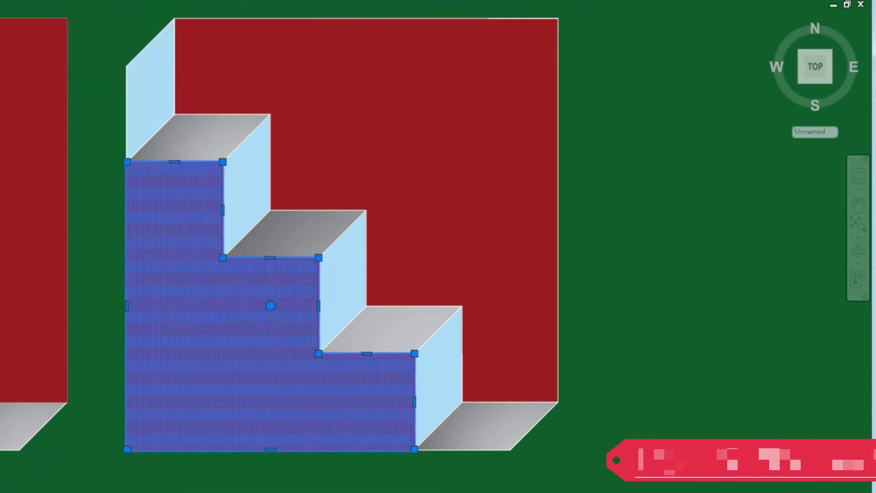
{"action": "left_click", "coordinate": [132, 1]}
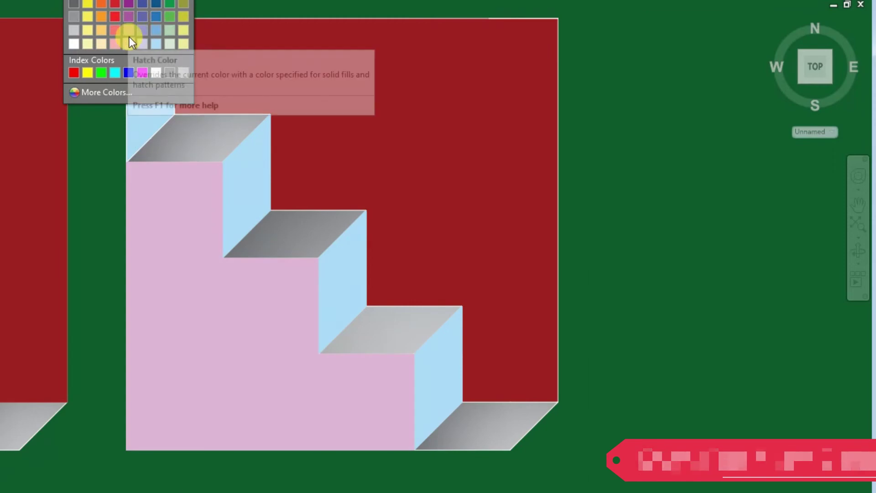
{"action": "left_click", "coordinate": [133, 46]}
{"action": "key", "text": "Escape"}
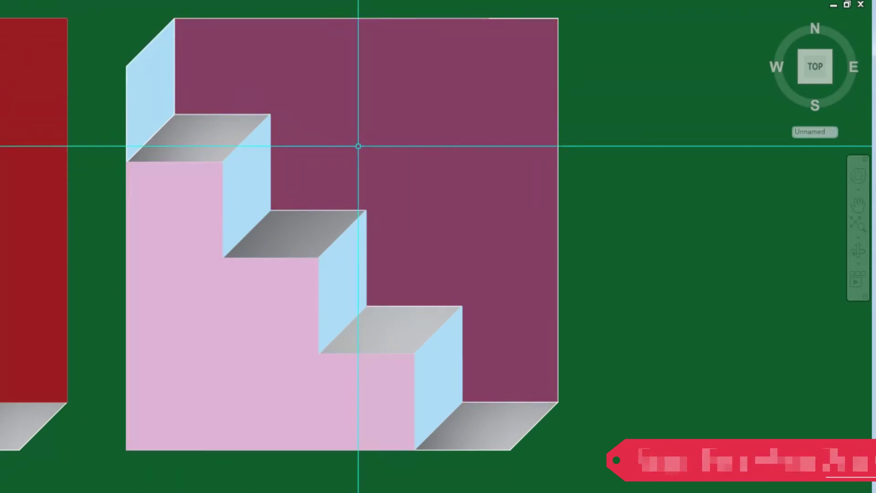
- Match the red fill onto the riser and tread faces with MATCHPROP
{"action": "type", "text": "ma"}
{"action": "key", "text": "Return"}
{"action": "left_click", "coordinate": [283, 73]}
{"action": "left_click", "coordinate": [166, 88]}
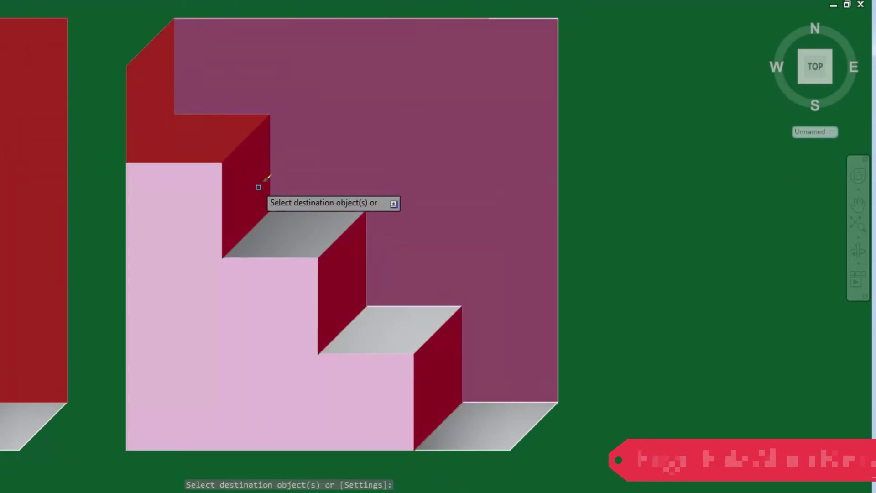
{"action": "left_click", "coordinate": [369, 320]}
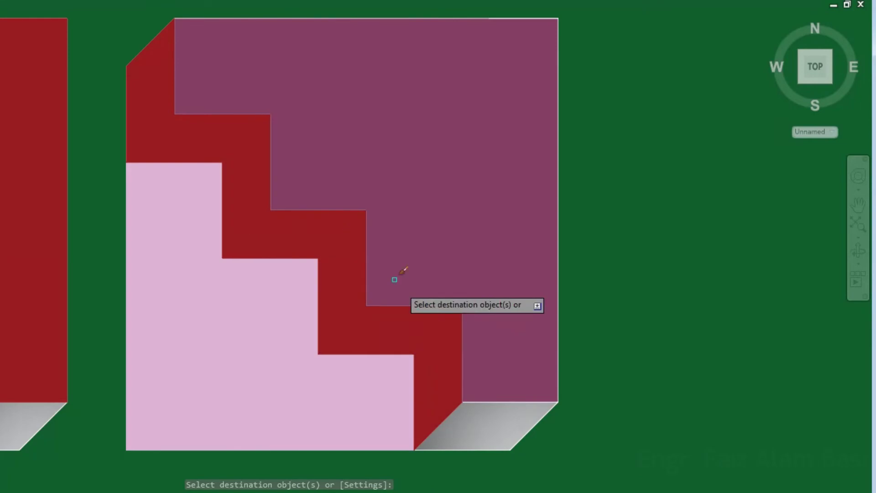
{"action": "left_click", "coordinate": [161, 11]}
{"action": "left_click", "coordinate": [603, 182]}
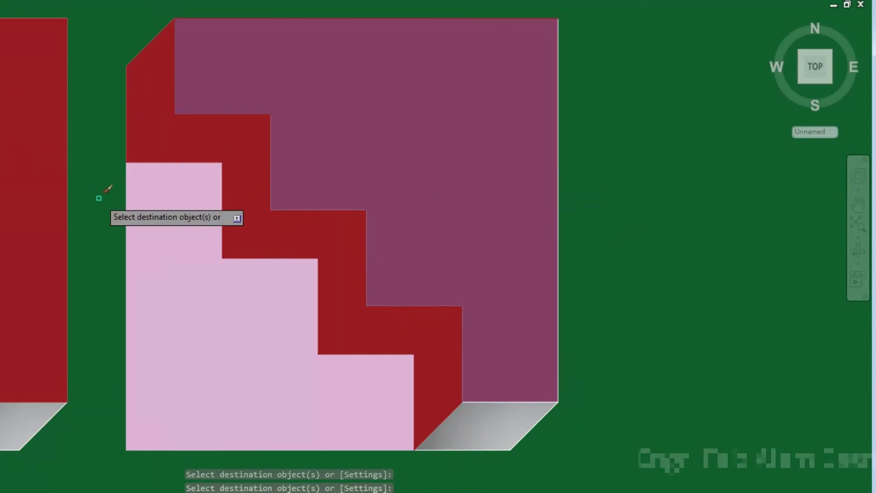
{"action": "left_click", "coordinate": [98, 199]}
{"action": "left_click", "coordinate": [652, 279]}
{"action": "left_click", "coordinate": [102, 239]}
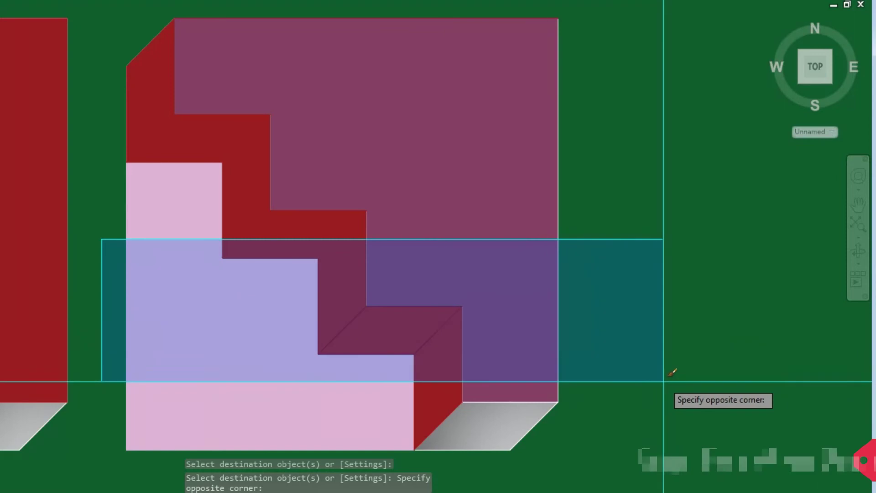
{"action": "left_click", "coordinate": [664, 381]}
{"action": "left_click", "coordinate": [519, 394]}
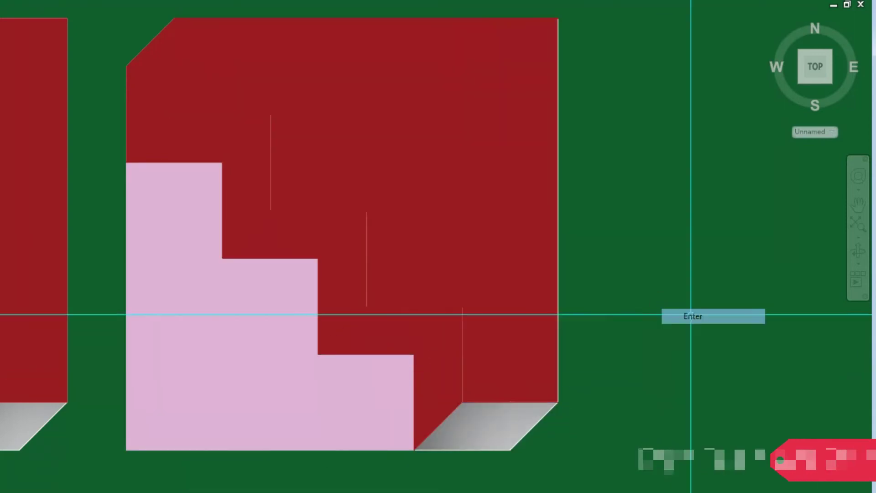
{"action": "scroll", "coordinate": [577, 127], "scroll_direction": "down", "scroll_amount": 2}
{"action": "scroll", "coordinate": [577, 125], "scroll_direction": "up", "scroll_amount": 2}
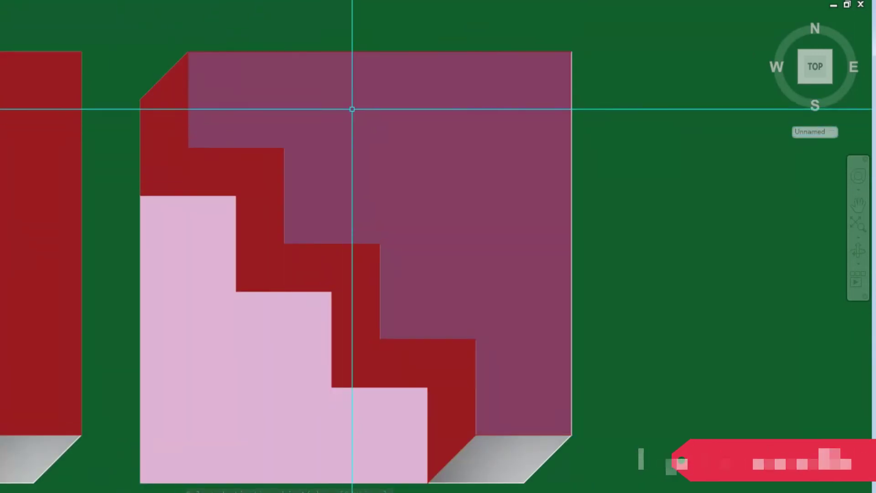
- Match the red fill onto the purple back wall and the grey bottom bevel
{"action": "left_click", "coordinate": [333, 165]}
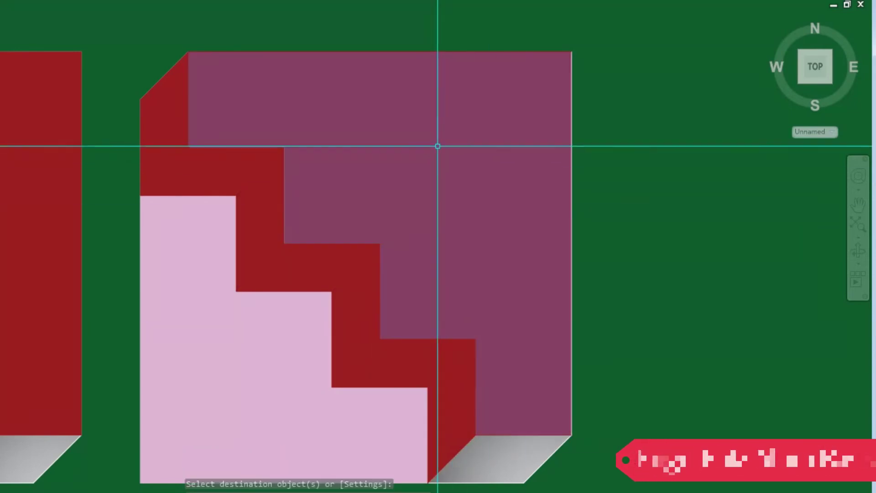
{"action": "left_click", "coordinate": [277, 186]}
{"action": "right_click", "coordinate": [653, 190]}
{"action": "left_click", "coordinate": [665, 198]}
{"action": "scroll", "coordinate": [378, 92], "scroll_direction": "down", "scroll_amount": 3}
{"action": "scroll", "coordinate": [426, 128], "scroll_direction": "up", "scroll_amount": 6}
{"action": "key", "text": "Return"}
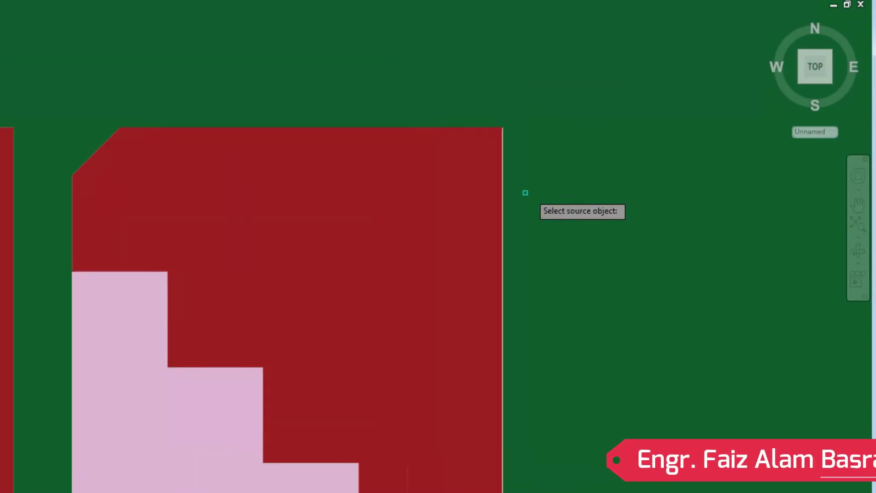
{"action": "left_click", "coordinate": [493, 183]}
{"action": "left_click", "coordinate": [72, 192]}
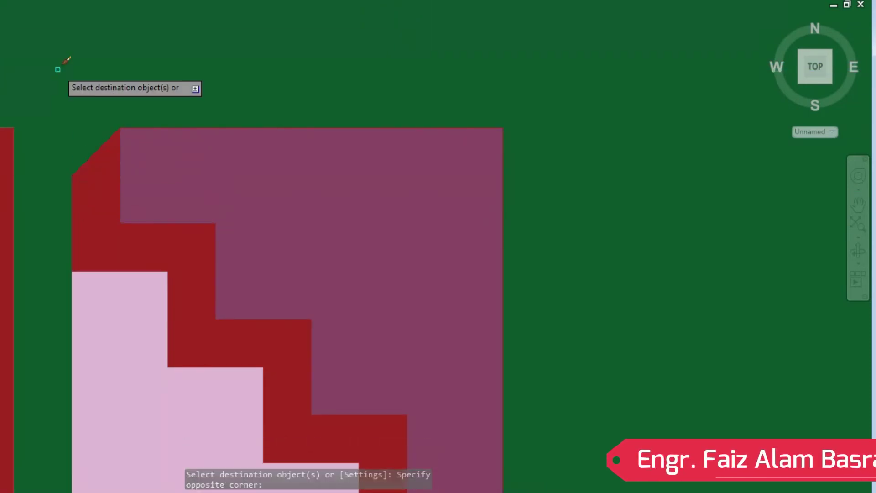
{"action": "scroll", "coordinate": [206, 60], "scroll_direction": "down", "scroll_amount": 4}
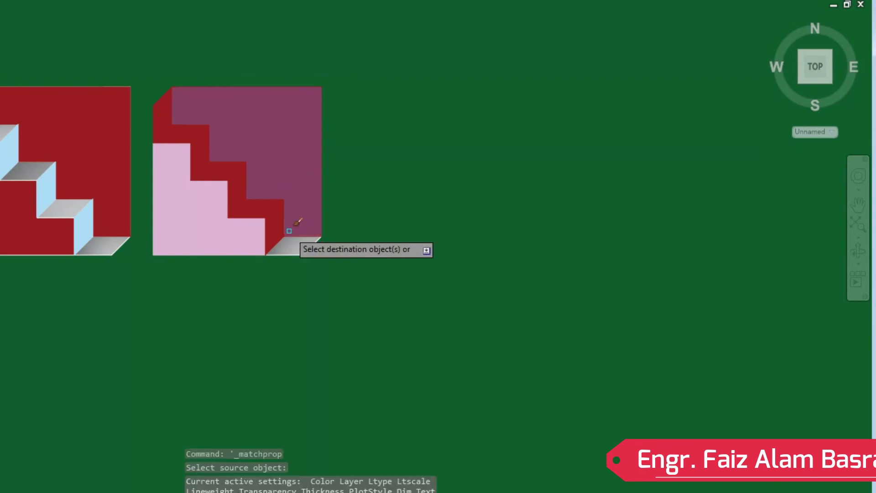
{"action": "left_click", "coordinate": [317, 240]}
- Change the pink stair fill to the pale-yellow swatch
{"action": "scroll", "coordinate": [186, 55], "scroll_direction": "up", "scroll_amount": 2}
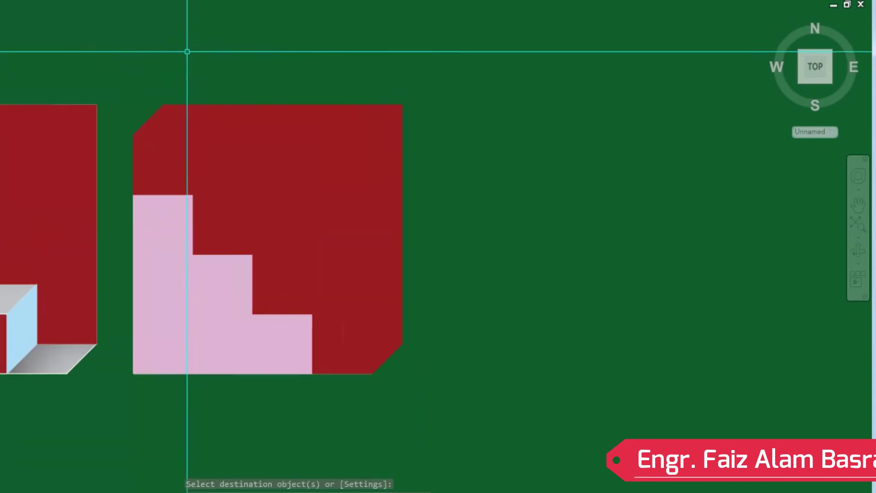
{"action": "left_click", "coordinate": [136, 1]}
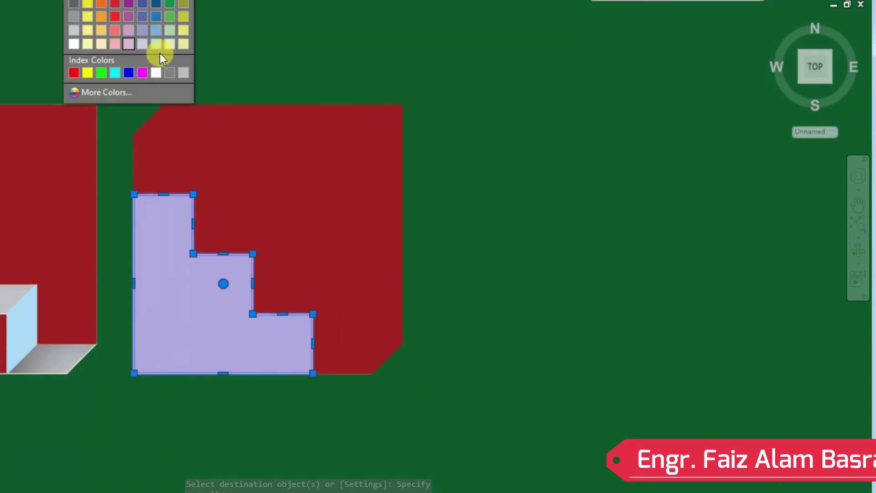
{"action": "left_click", "coordinate": [88, 45]}
{"action": "scroll", "coordinate": [201, 128], "scroll_direction": "down", "scroll_amount": 2}
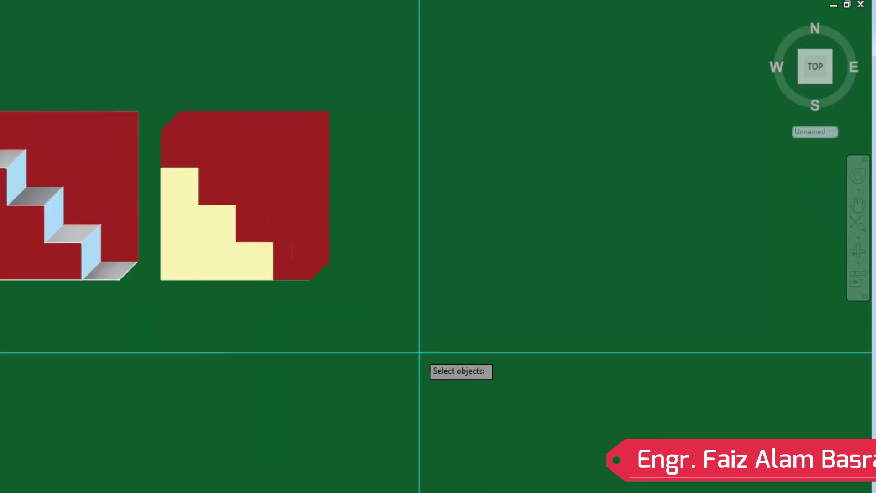
- Select the whole staircase and start copying it to the right
{"action": "left_click_drag", "start_coordinate": [419, 353], "coordinate": [156, 65]}
{"action": "key", "text": "Return"}
{"action": "left_click", "coordinate": [406, 147]}
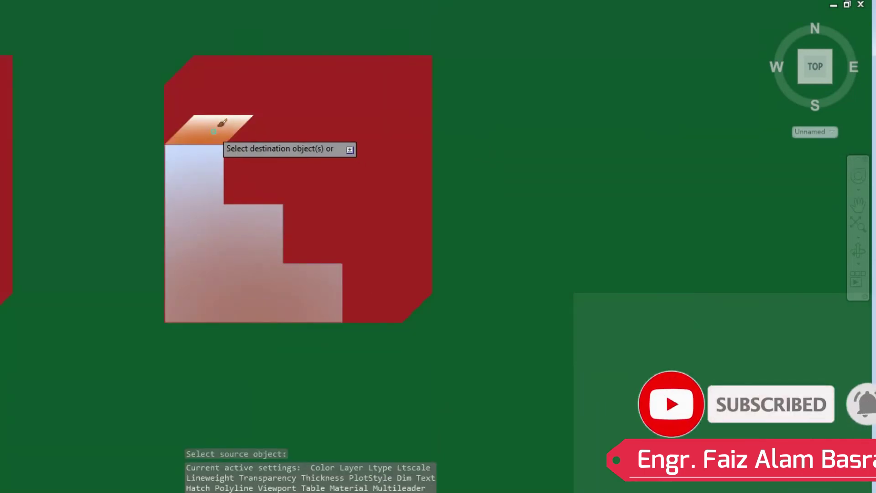
- Match the orange gradient hatch onto the staircase's step faces
{"action": "left_click", "coordinate": [298, 219]}
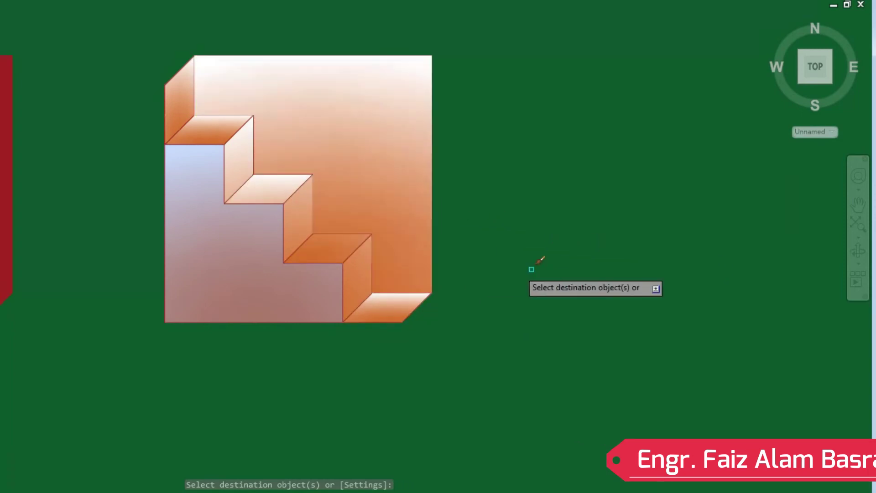
{"action": "key", "text": "Escape"}
{"action": "scroll", "coordinate": [297, 36], "scroll_direction": "up", "scroll_amount": 2}
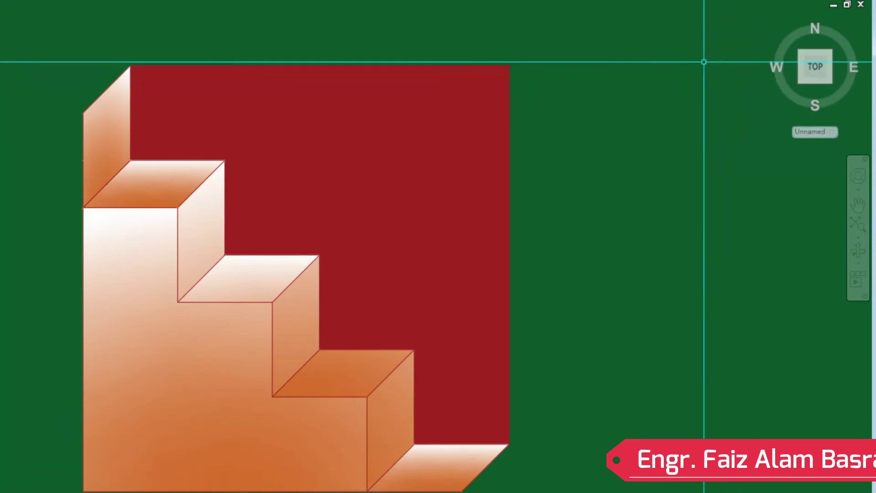
{"action": "scroll", "coordinate": [553, 93], "scroll_direction": "down", "scroll_amount": 2}
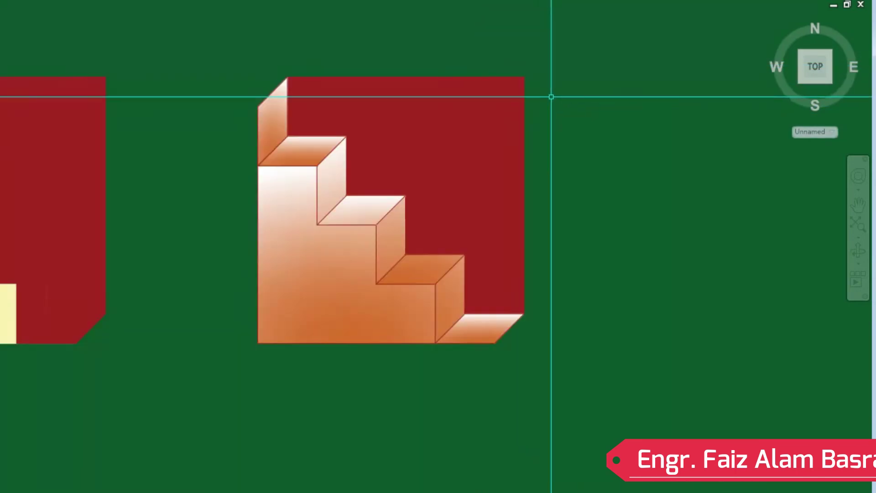
{"action": "scroll", "coordinate": [610, 95], "scroll_direction": "up", "scroll_amount": 2}
{"action": "left_click", "coordinate": [858, 204]}
{"action": "left_click_drag", "start_coordinate": [729, 239], "coordinate": [732, 215]}
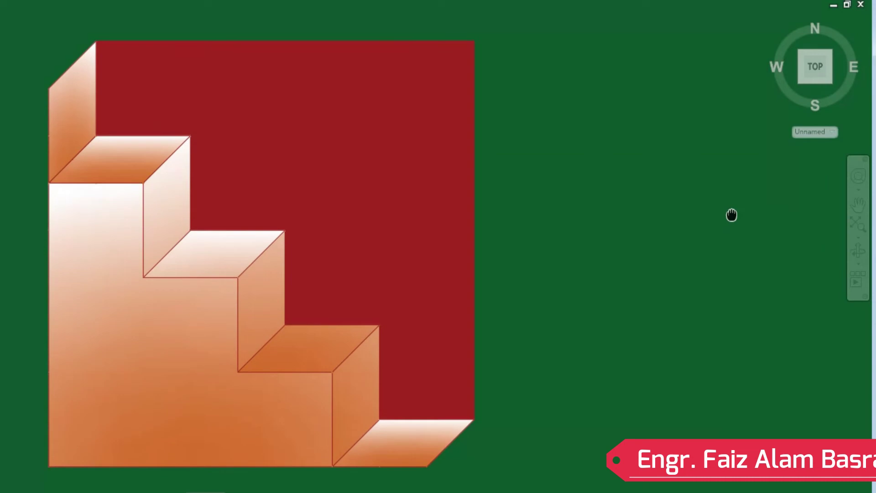
{"action": "key", "text": "Escape"}
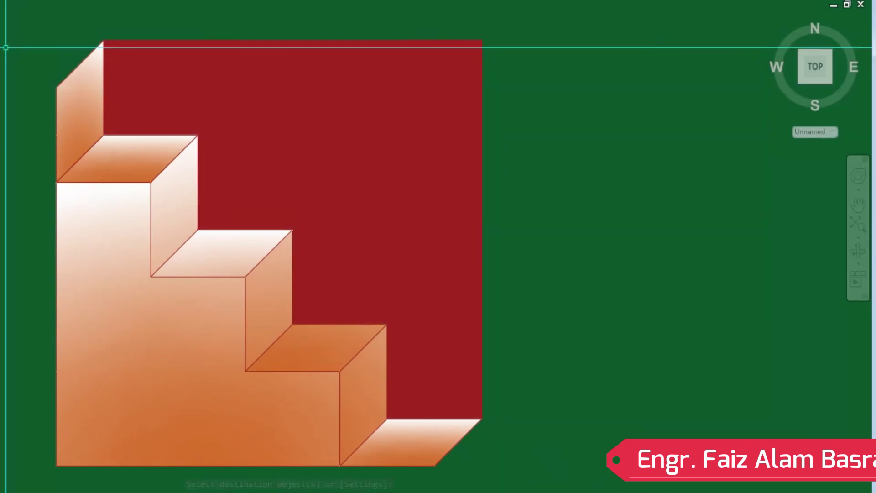
{"action": "scroll", "coordinate": [2, 60], "scroll_direction": "down", "scroll_amount": 2}
- Copy the orange staircase to the right and select the copy's red back wall
{"action": "left_click", "coordinate": [2, 21]}
{"action": "left_click", "coordinate": [340, 329]}
{"action": "key", "text": "Return"}
{"action": "left_click", "coordinate": [172, 355]}
{"action": "left_click", "coordinate": [475, 354]}
{"action": "right_click", "coordinate": [477, 209]}
{"action": "scroll", "coordinate": [499, 67], "scroll_direction": "up", "scroll_amount": 2}
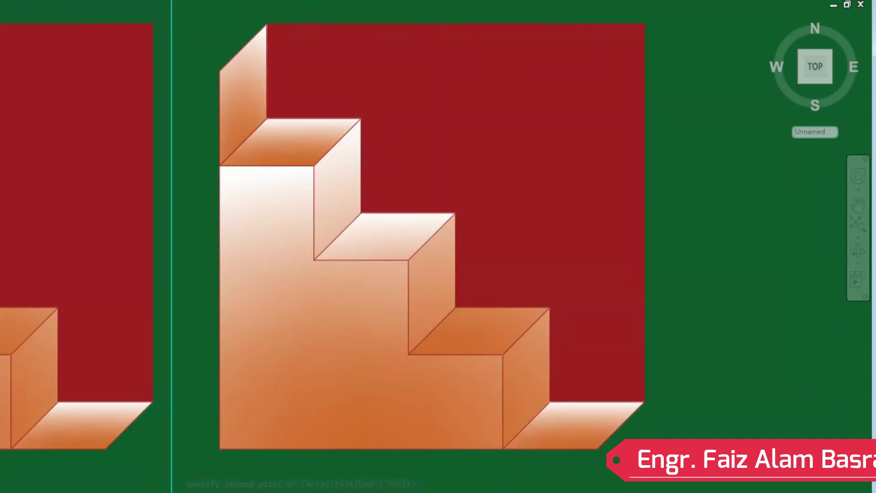
{"action": "left_click", "coordinate": [410, 81]}
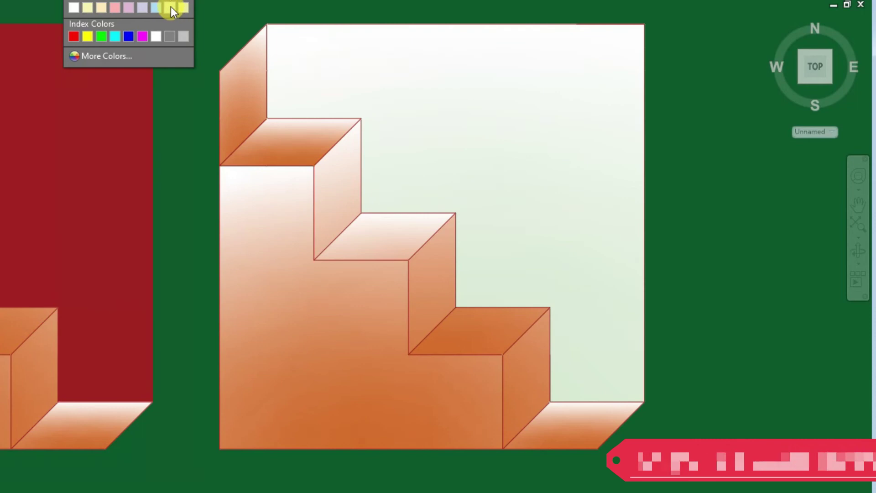
- Give the copy's back wall the pale gradient and its top tread a lavender colour
{"action": "left_click", "coordinate": [169, 7]}
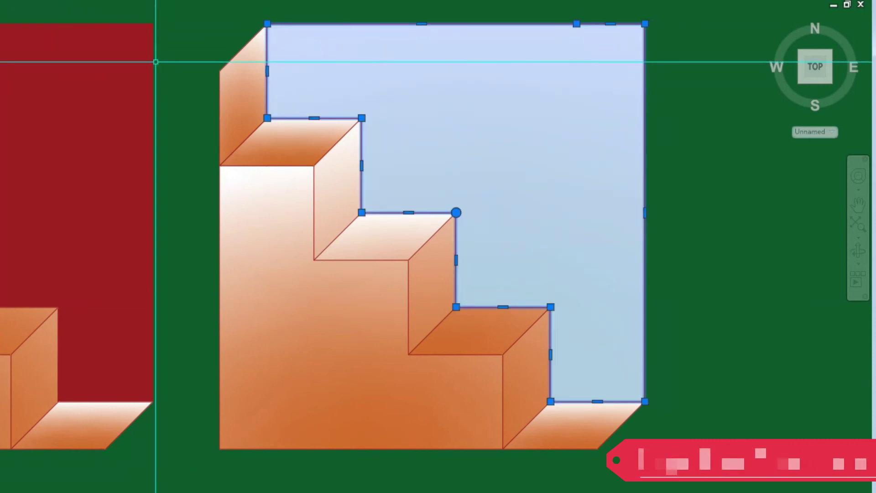
{"action": "key", "text": "Escape"}
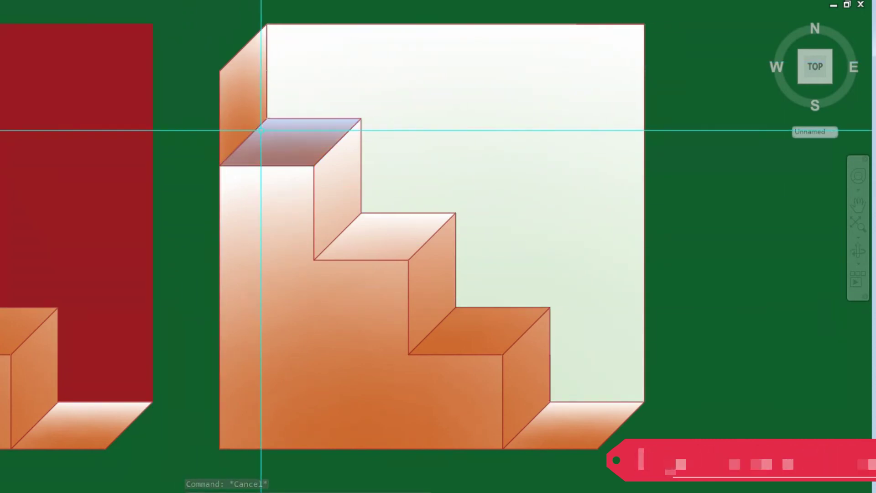
{"action": "left_click", "coordinate": [269, 132]}
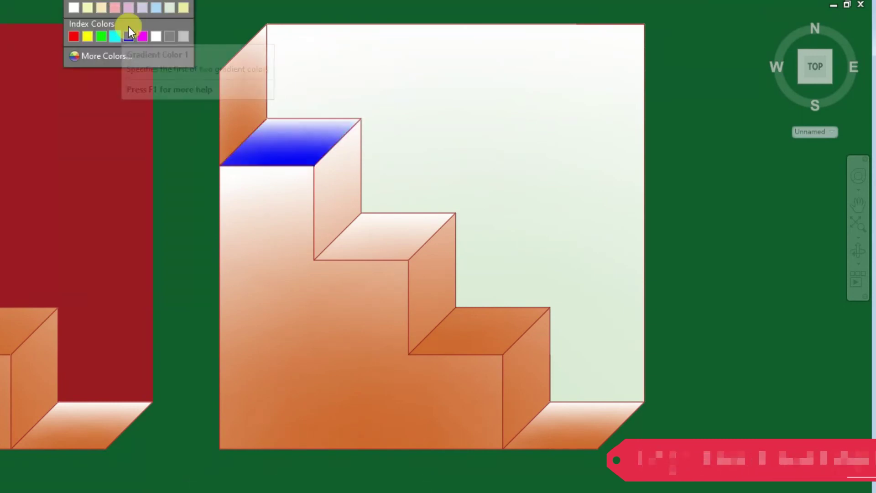
{"action": "left_click", "coordinate": [144, 8]}
{"action": "key", "text": "Escape"}
- Match the lavender tread hatch onto the remaining treads, risers and end faces
{"action": "type", "text": "ma"}
{"action": "key", "text": "Return"}
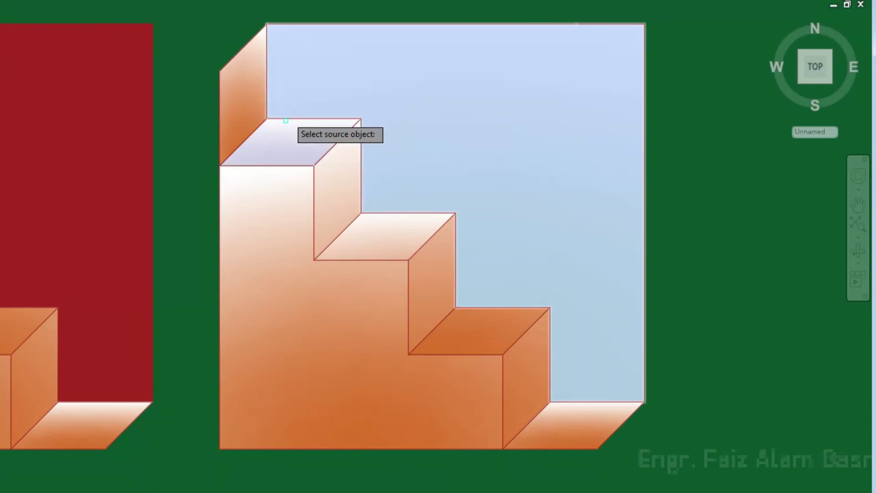
{"action": "left_click", "coordinate": [286, 120]}
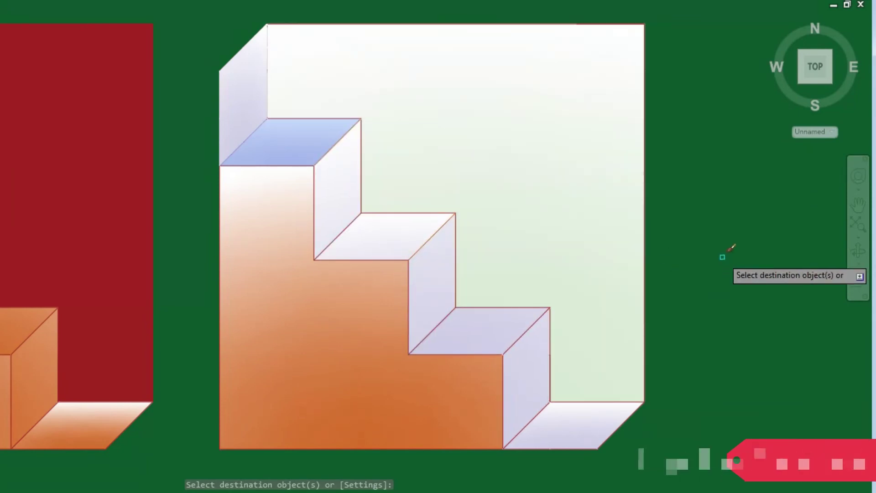
{"action": "key", "text": "Escape"}
{"action": "scroll", "coordinate": [402, 155], "scroll_direction": "down", "scroll_amount": 2}
{"action": "scroll", "coordinate": [438, 125], "scroll_direction": "up", "scroll_amount": 2}
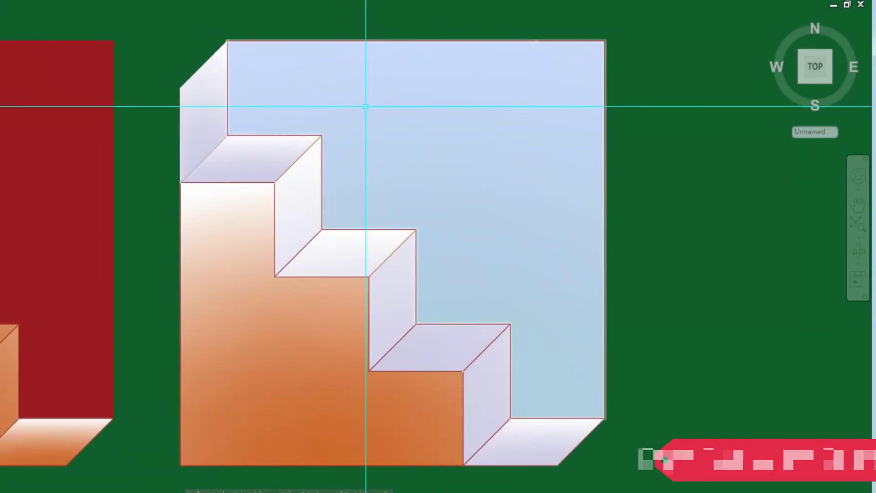
{"action": "key", "text": "Return"}
{"action": "left_click", "coordinate": [264, 157]}
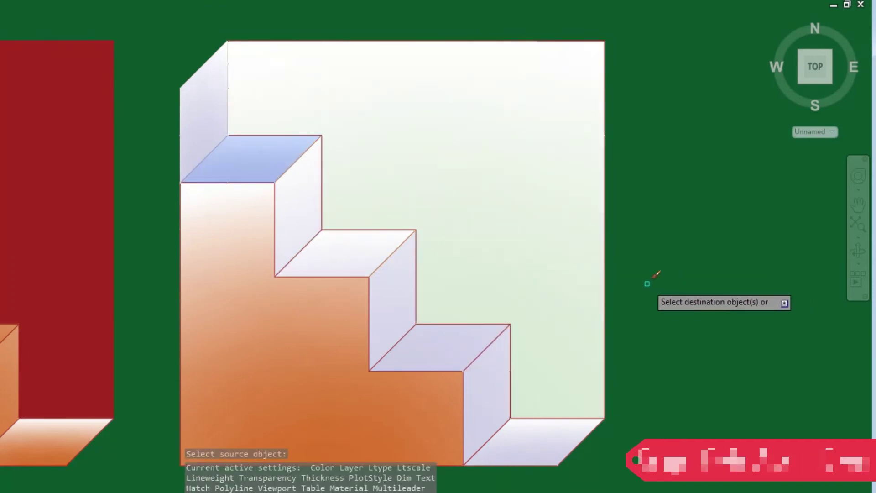
{"action": "scroll", "coordinate": [318, 131], "scroll_direction": "down", "scroll_amount": 2}
{"action": "right_click", "coordinate": [587, 196]}
{"action": "key", "text": "Escape"}
{"action": "scroll", "coordinate": [409, 177], "scroll_direction": "up", "scroll_amount": 2}
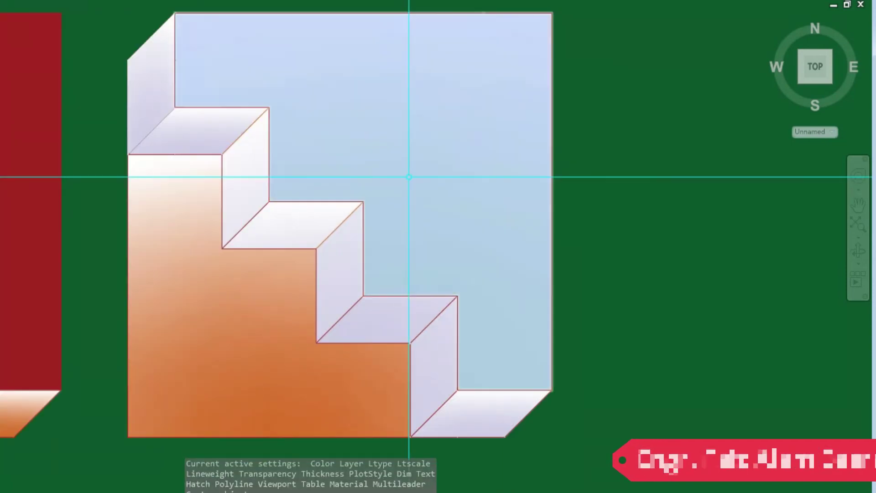
{"action": "left_click", "coordinate": [858, 204]}
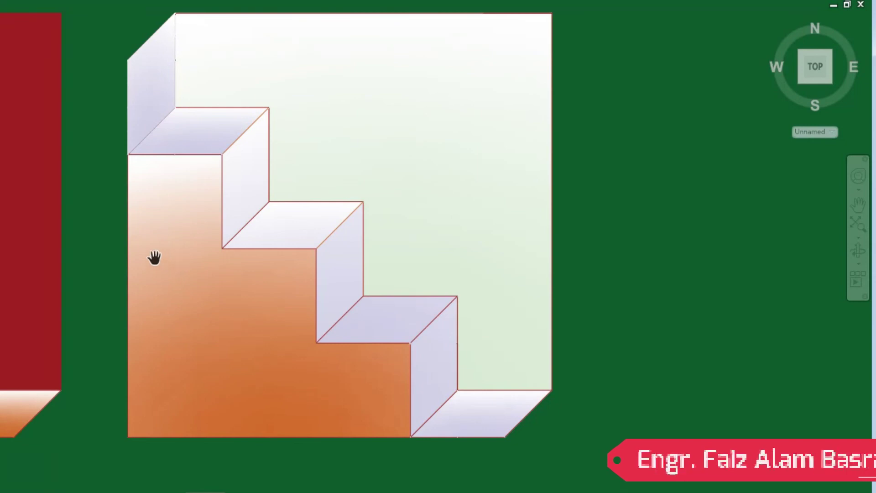
- Pan to the pale-yellow staircase and recolour its red back wall yellow
{"action": "left_click_drag", "start_coordinate": [154, 260], "coordinate": [575, 276]}
{"action": "left_click_drag", "start_coordinate": [77, 266], "coordinate": [603, 273]}
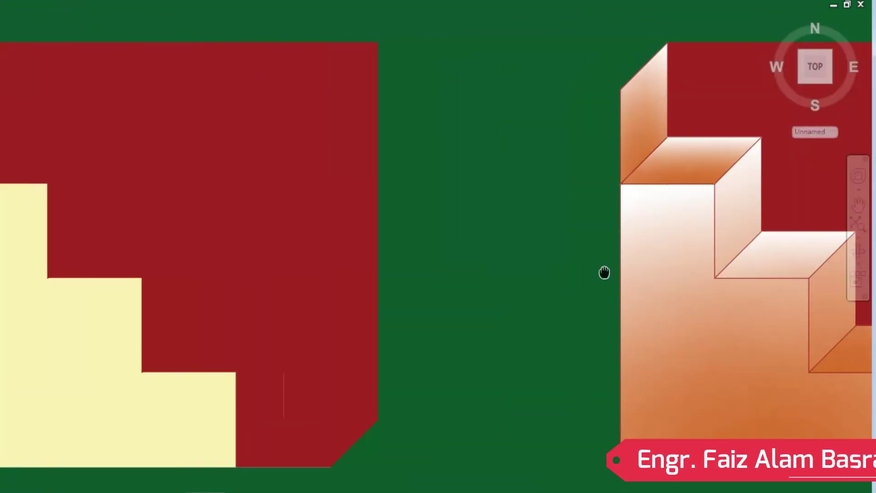
{"action": "left_click_drag", "start_coordinate": [205, 281], "coordinate": [263, 281]}
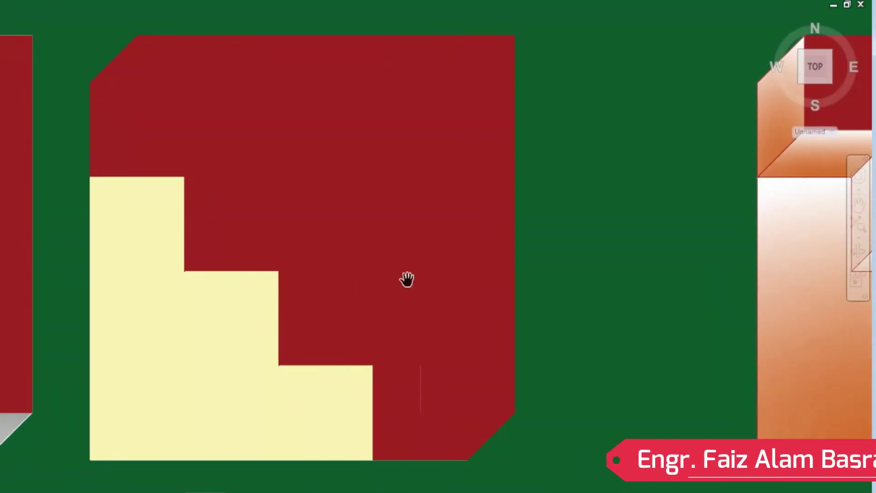
{"action": "right_click", "coordinate": [273, 200]}
{"action": "left_click", "coordinate": [308, 207]}
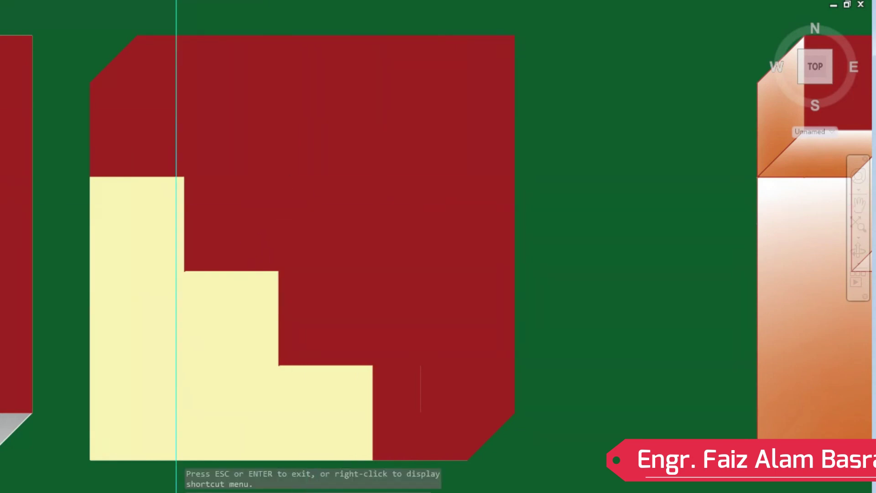
{"action": "left_click", "coordinate": [304, 138]}
{"action": "left_click", "coordinate": [128, 1]}
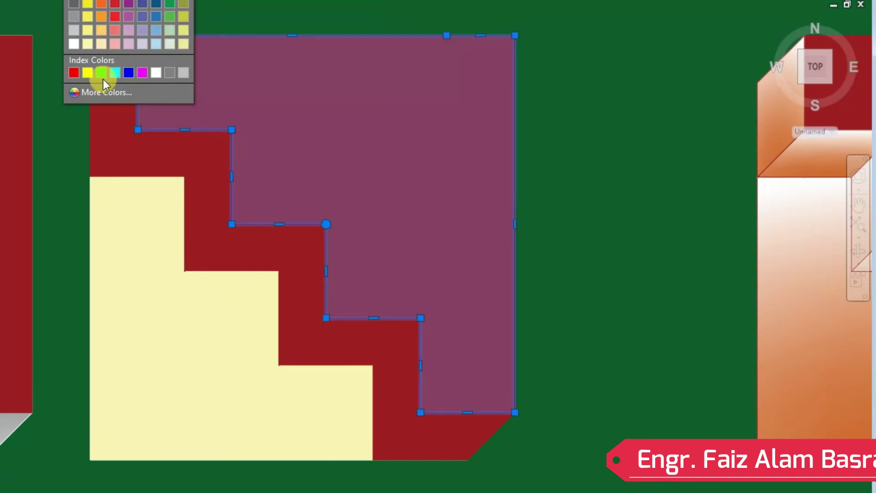
{"action": "left_click", "coordinate": [92, 69]}
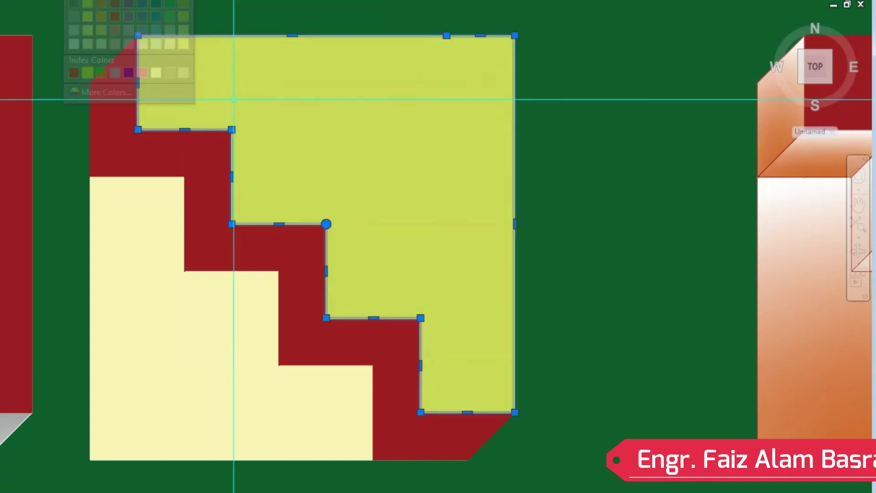
{"action": "key", "text": "Escape"}
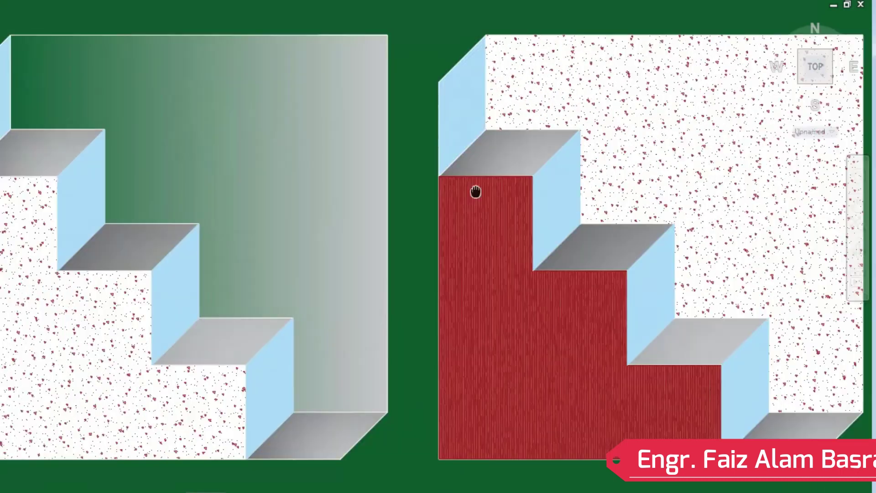
{"action": "middle_click_drag", "start_coordinate": [476, 191], "coordinate": [555, 188]}
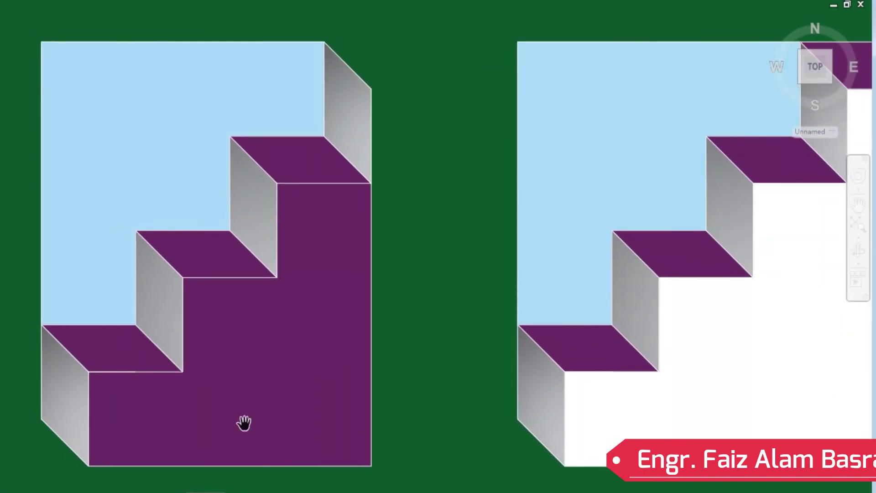
{"action": "right_click", "coordinate": [463, 335]}
{"action": "left_click", "coordinate": [499, 344]}
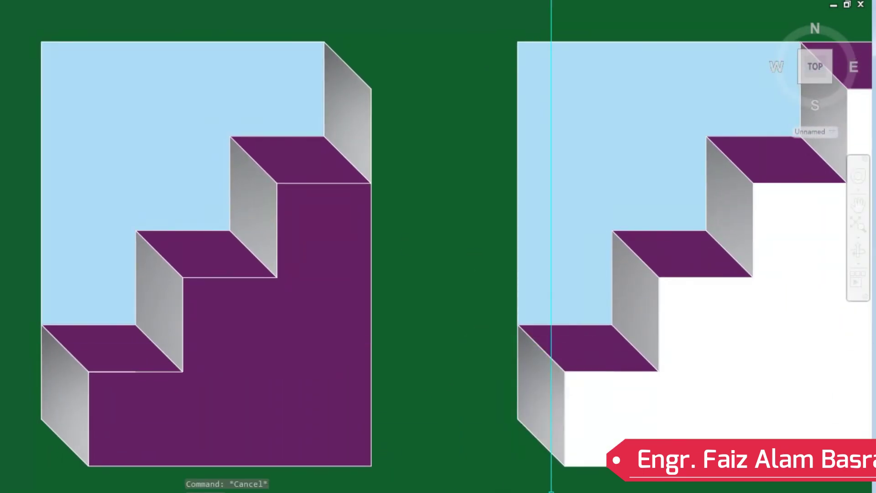